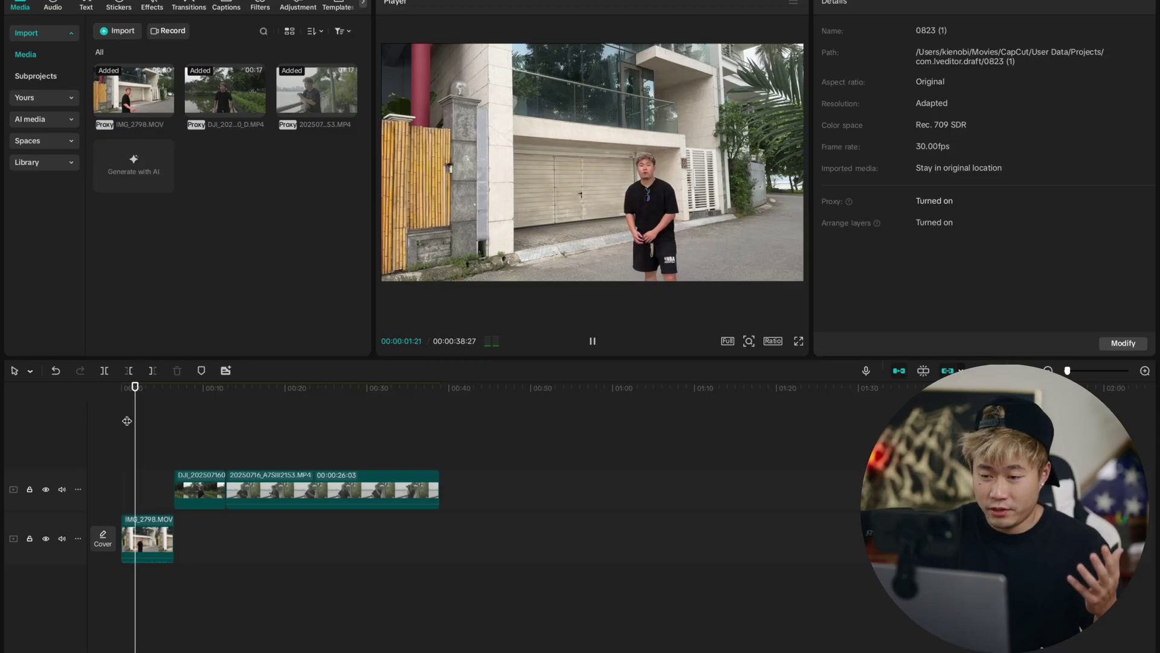
Preview footage from each of the three timeline clips and stop on the third one
click(185, 429)
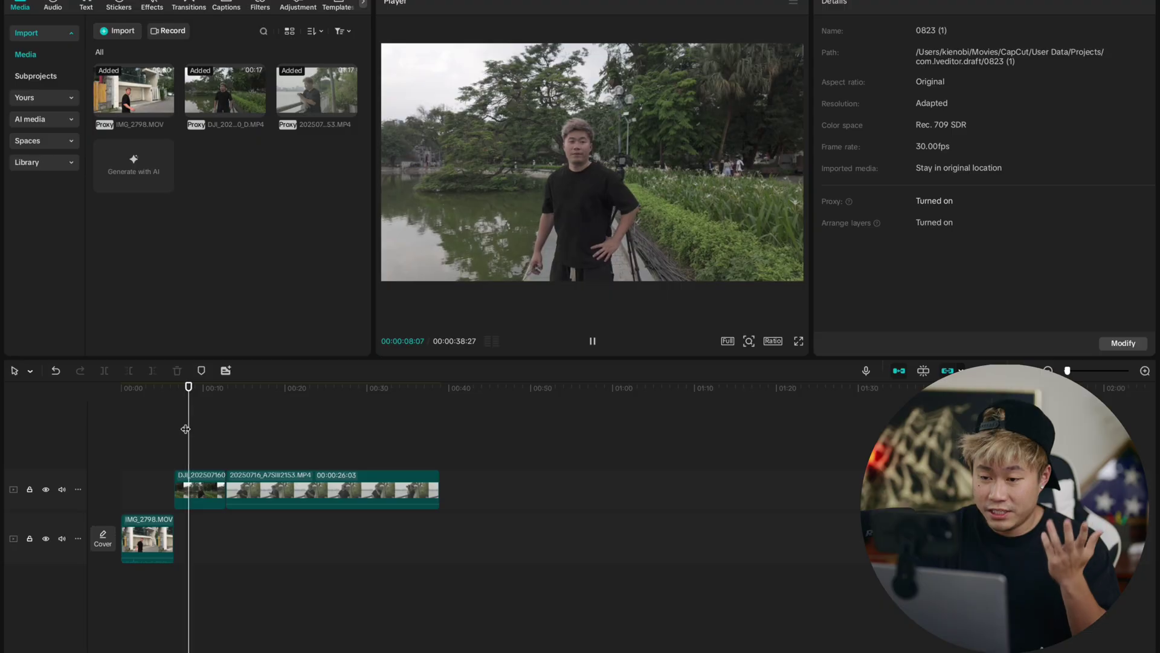
click(277, 429)
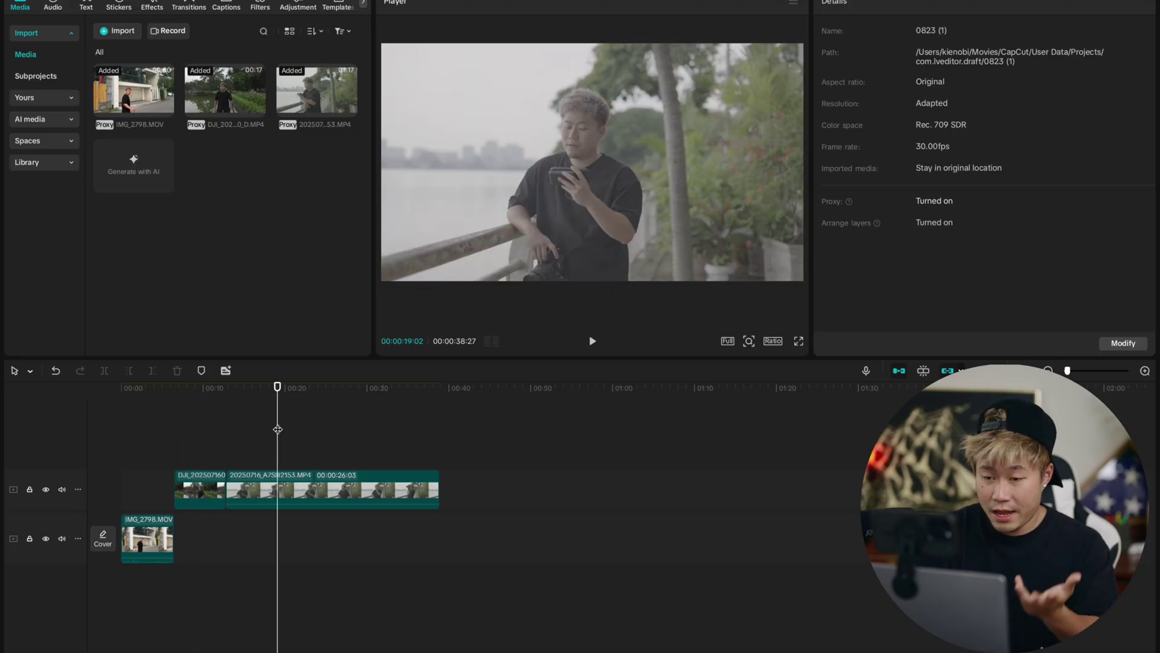
key(space)
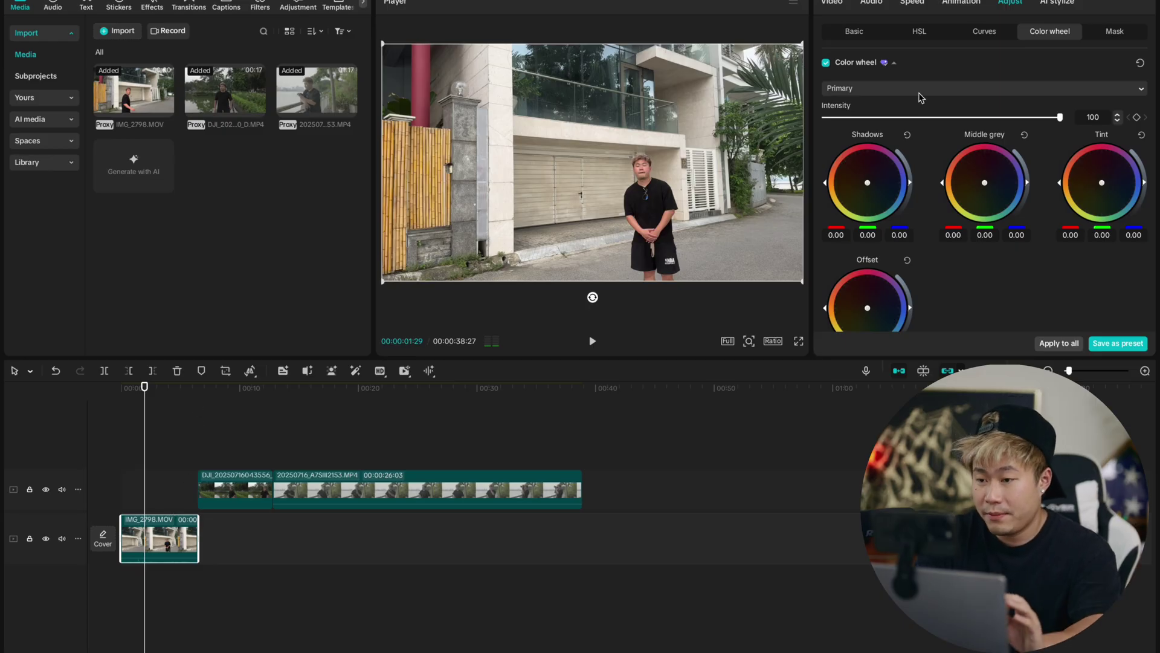
On IMG_2798.MOV, set the Primary color wheels to Shadows about -0.07, 0.02, 0.04 and Middle grey about 0.05, -0.01, -0.07
click(994, 28)
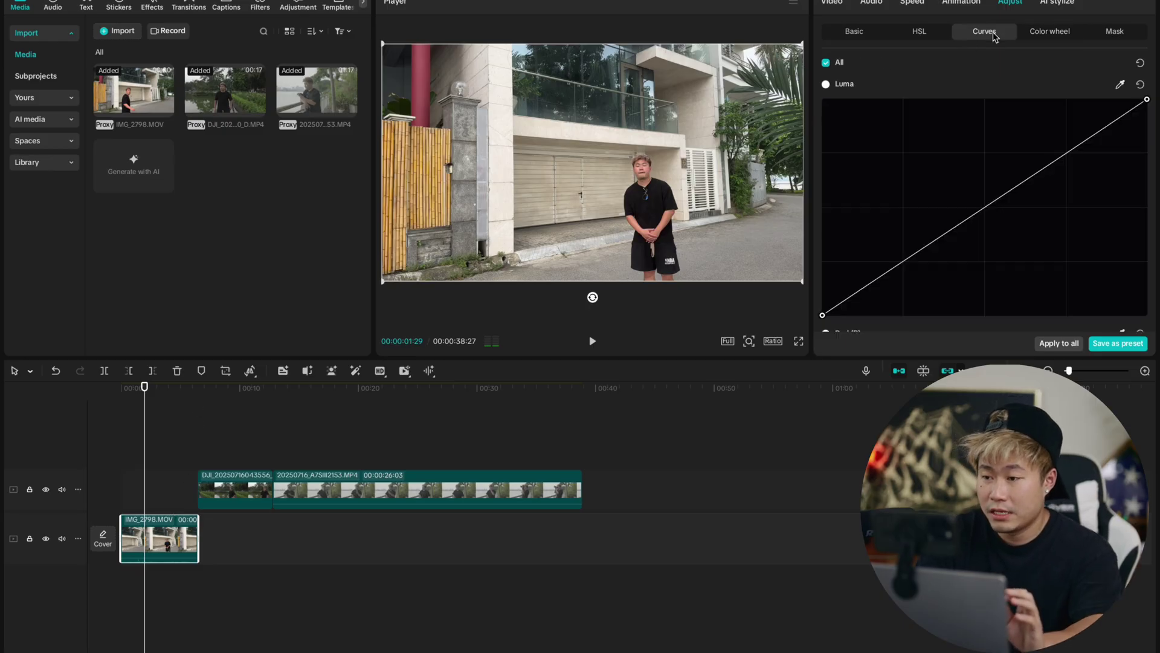
click(1043, 35)
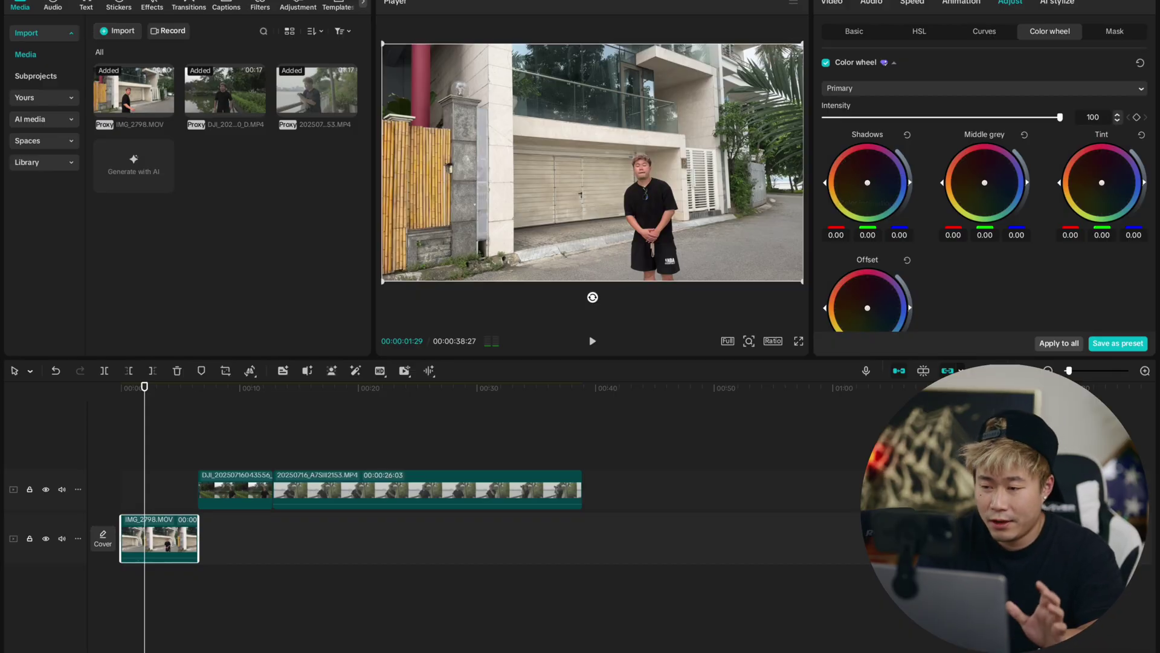
drag(867, 183, 868, 183)
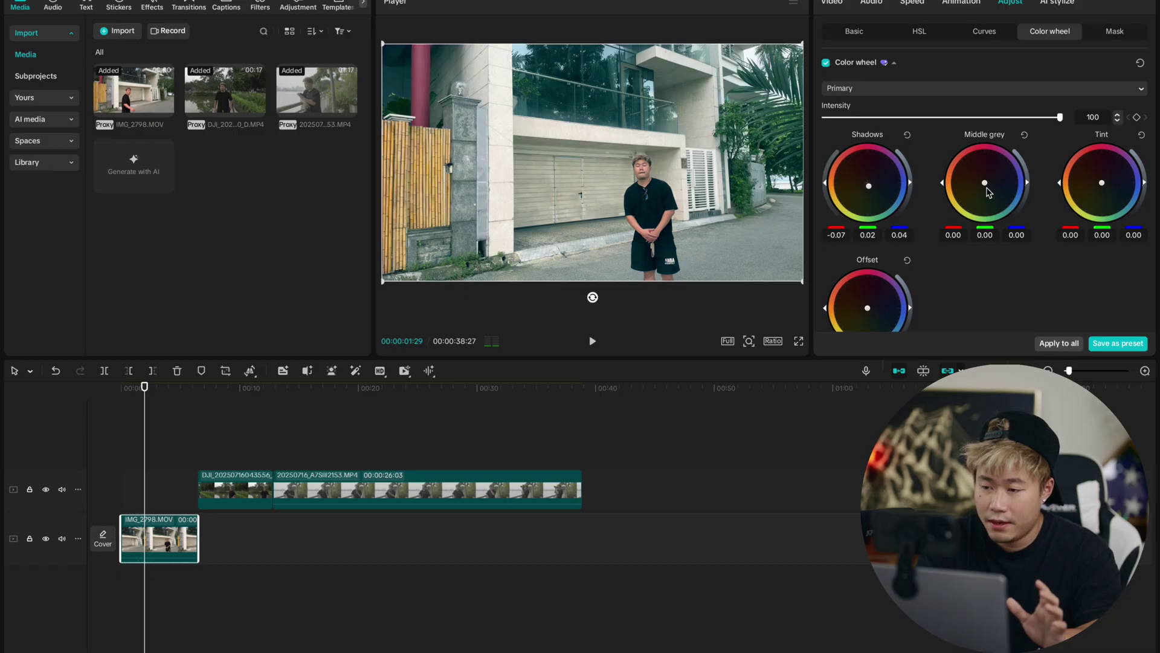
drag(984, 183, 981, 181)
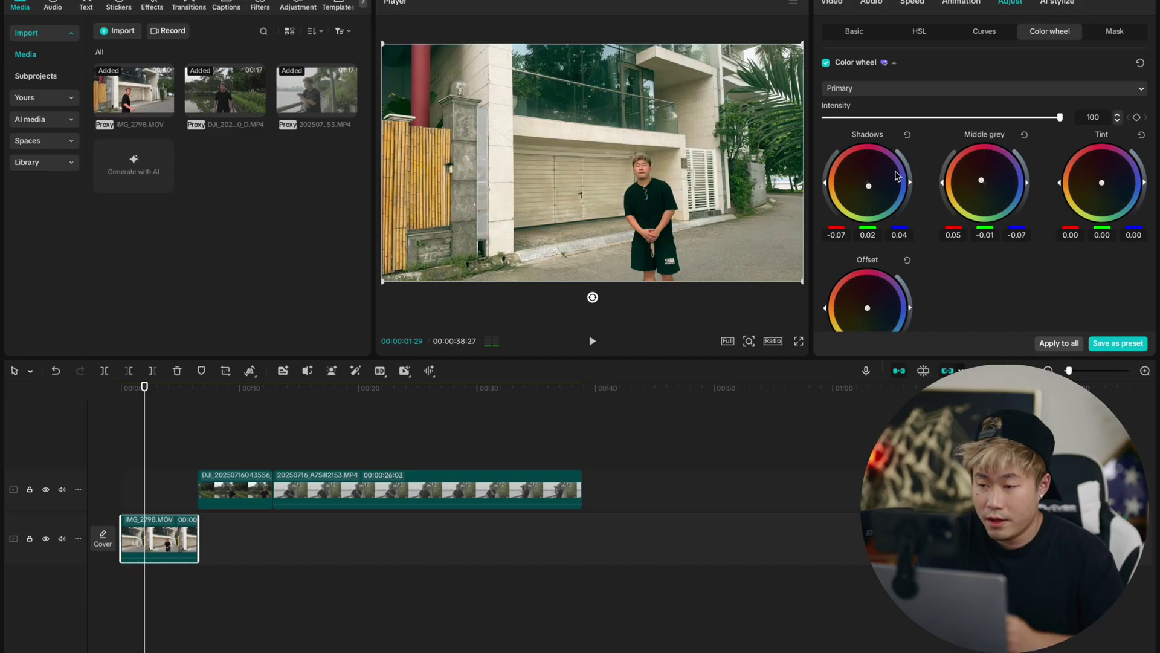
click(914, 89)
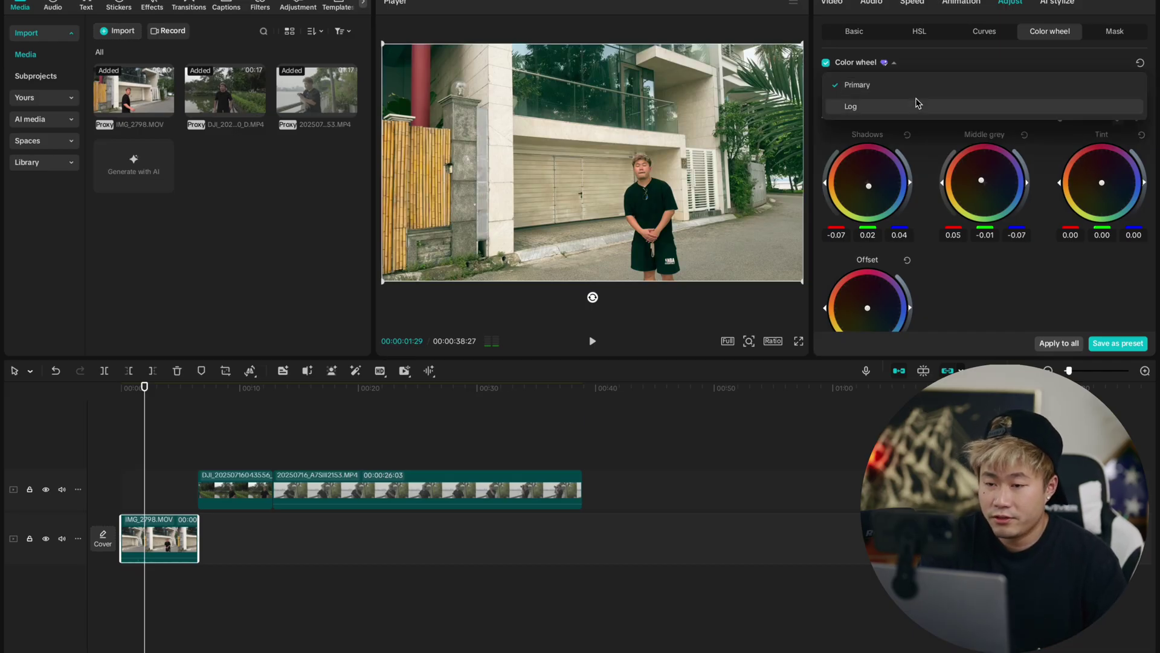
click(857, 84)
Show the color oscilloscope below the preview in the player
click(793, 2)
mouse_move(823, 13)
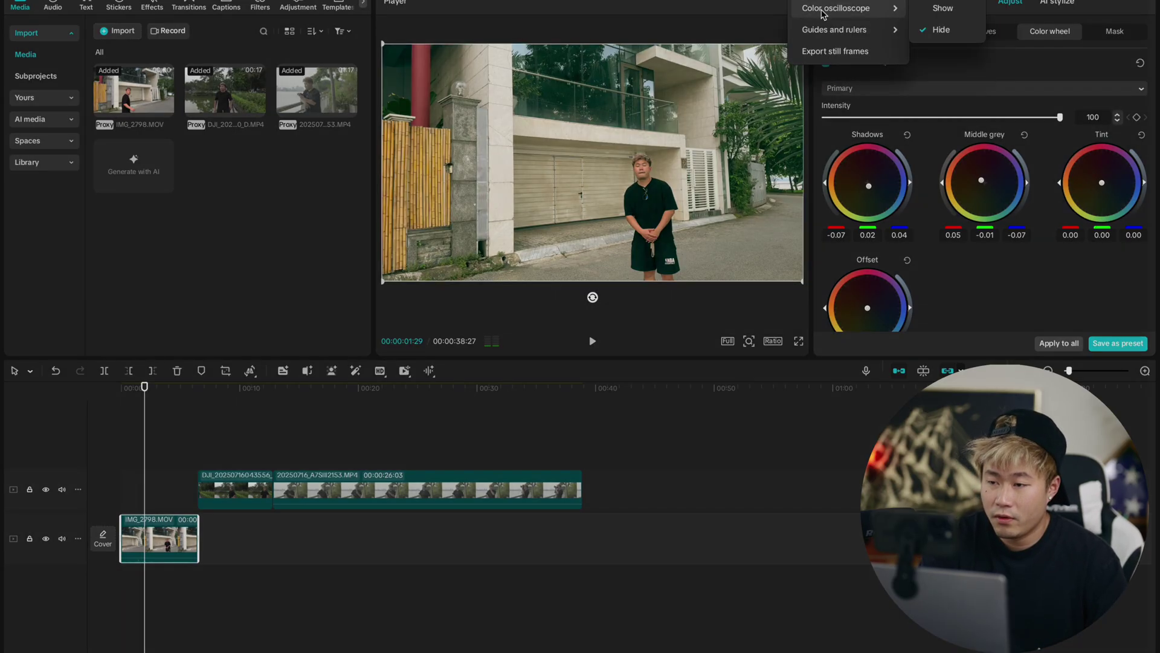
click(940, 8)
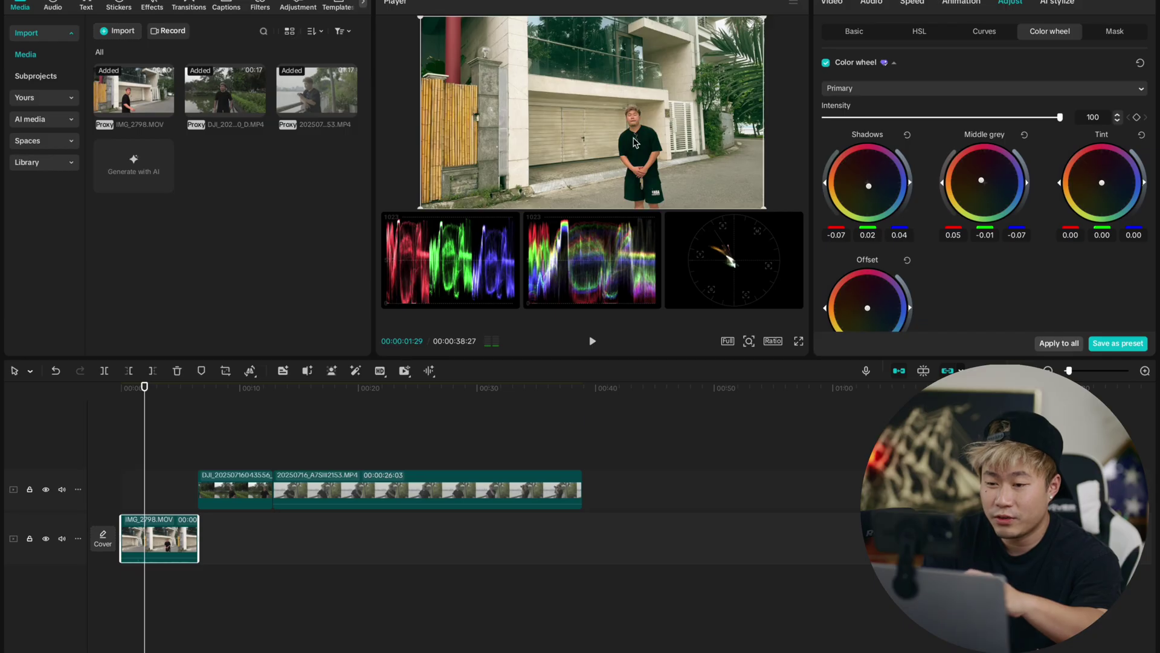
Switch the color wheels to Log and set Shadow to about 0.18, -0.06, 0.02 and Middle tone to about 0.07, -0.03, 0.04
scroll(651, 145, up, 5)
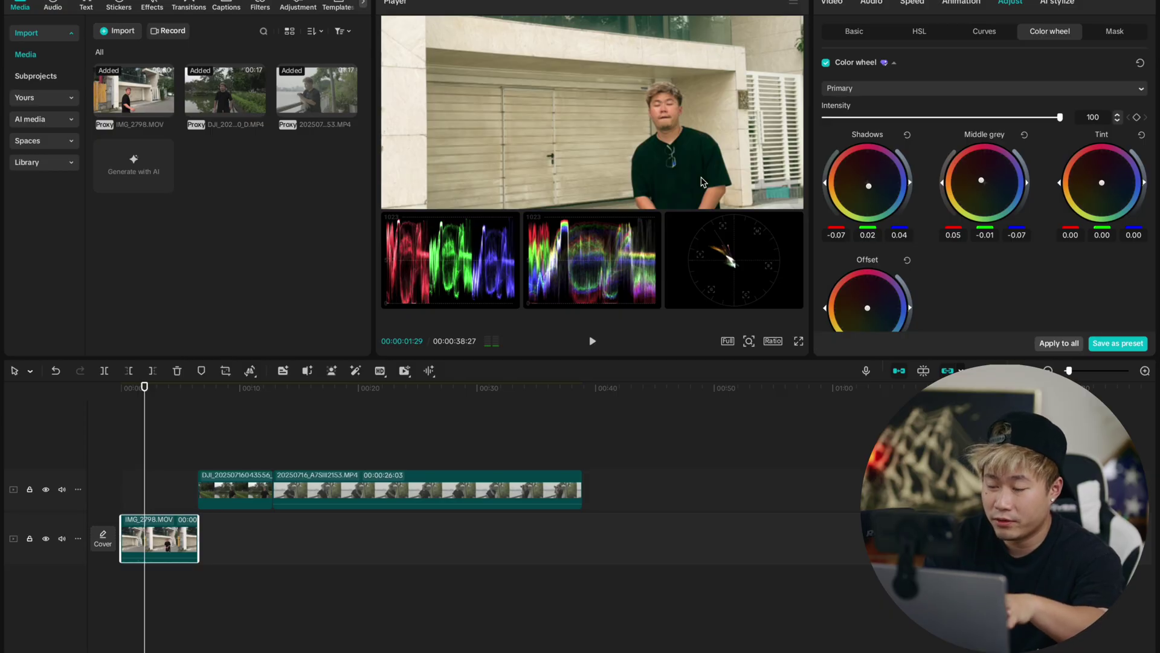
click(854, 89)
click(876, 112)
drag(869, 183, 866, 182)
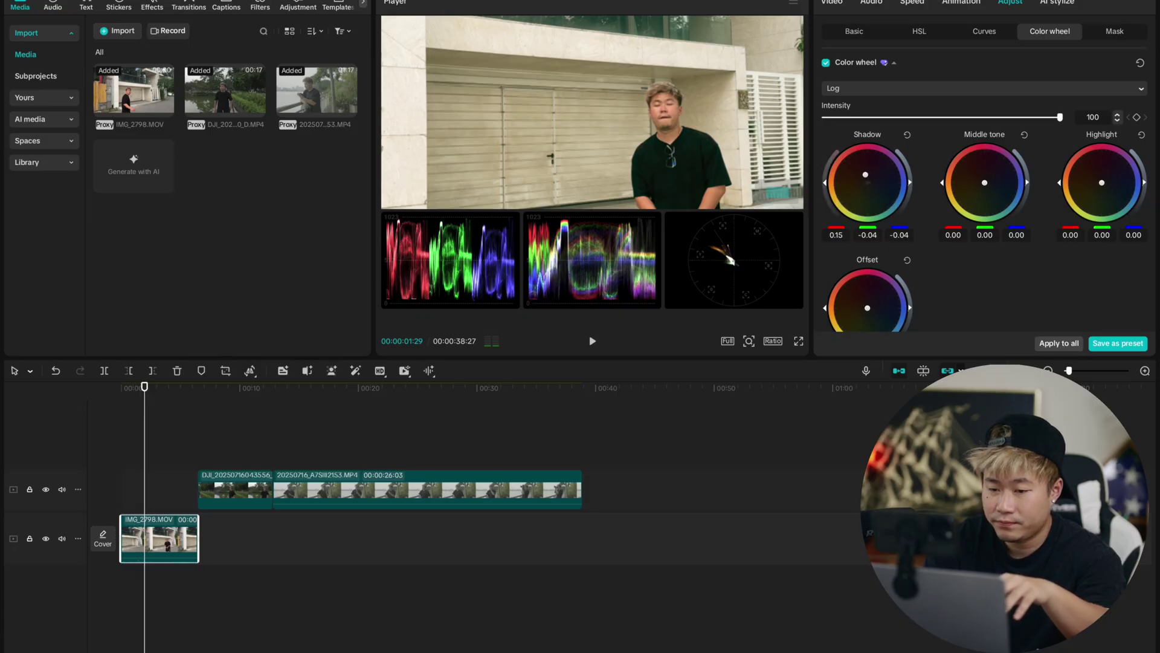
drag(864, 174, 868, 173)
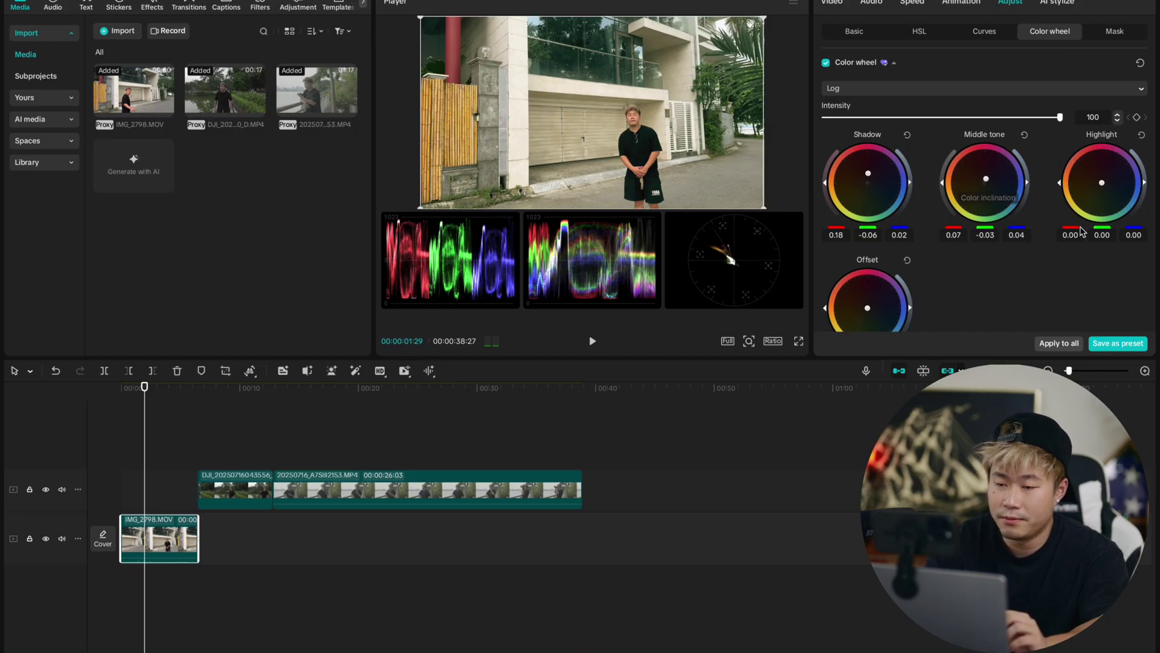
Shape the Luma curve with a lowered point in the shadows and a second point in the highlights, checking the blacks on the scope
click(984, 31)
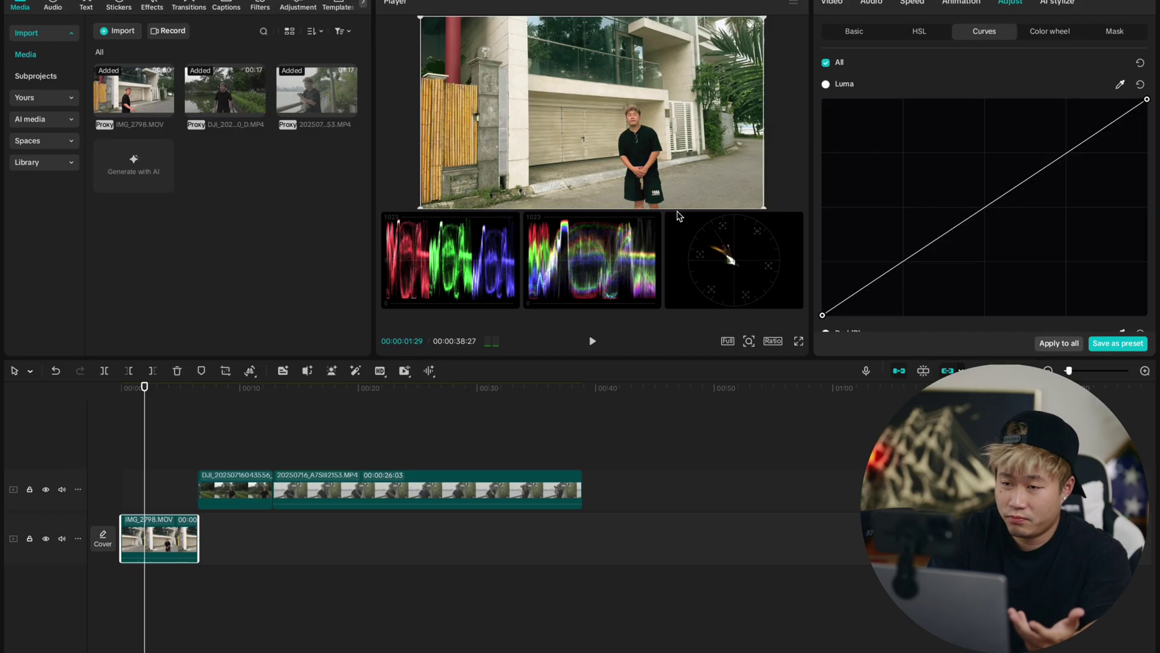
drag(903, 266, 910, 280)
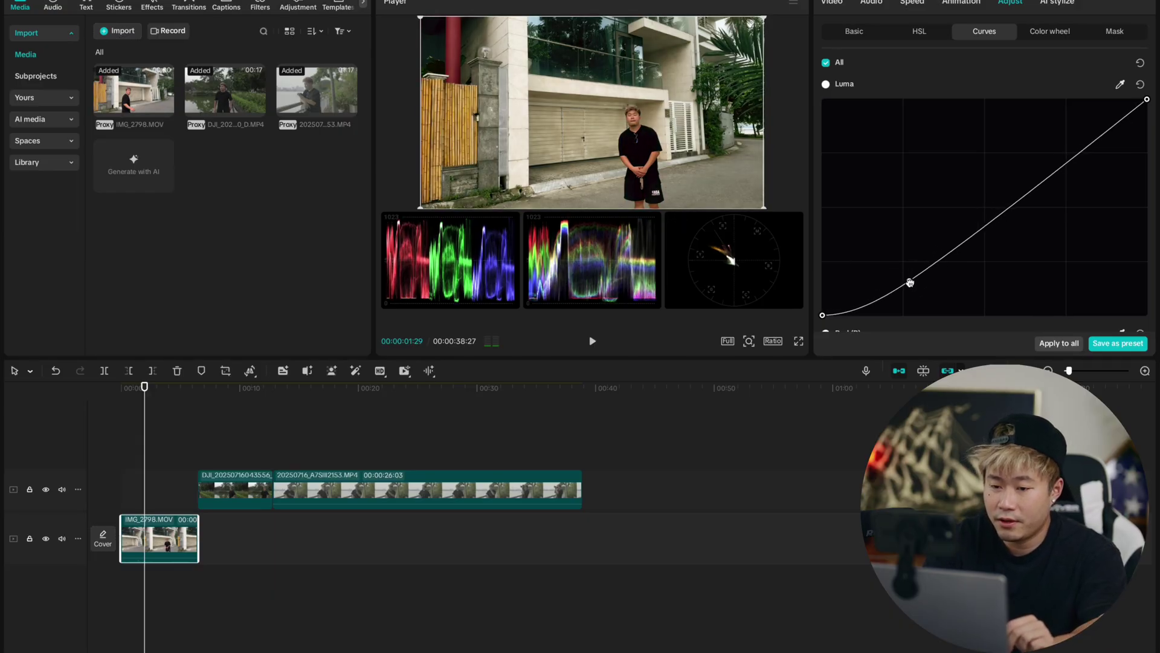
click(1026, 193)
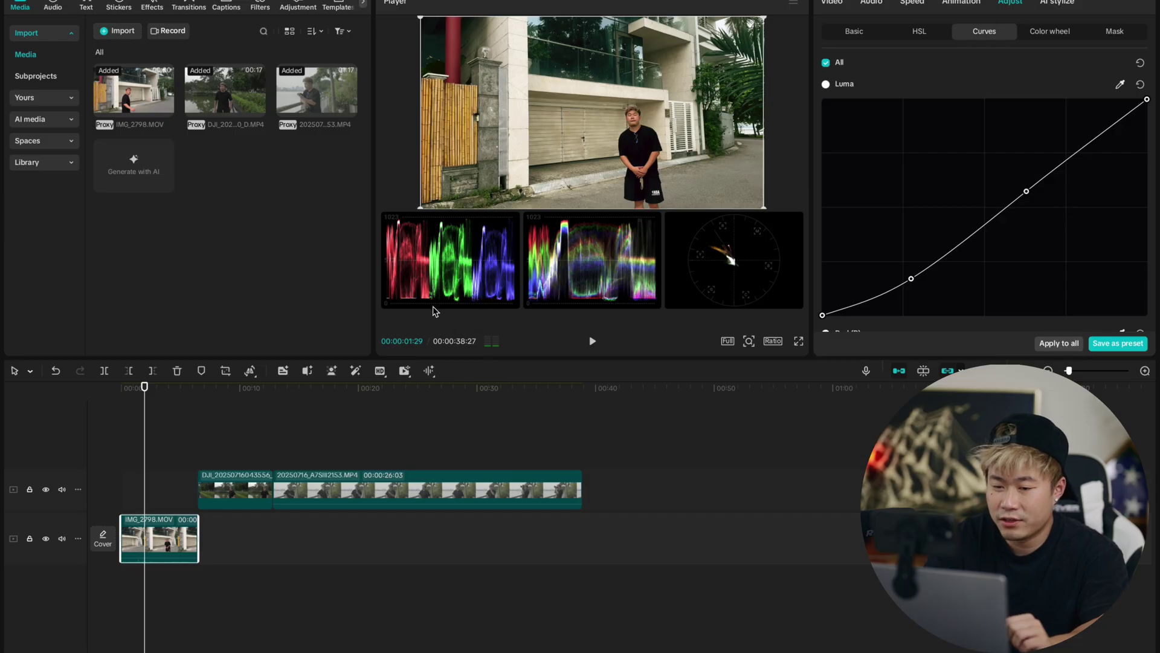
mouse_move(418, 308)
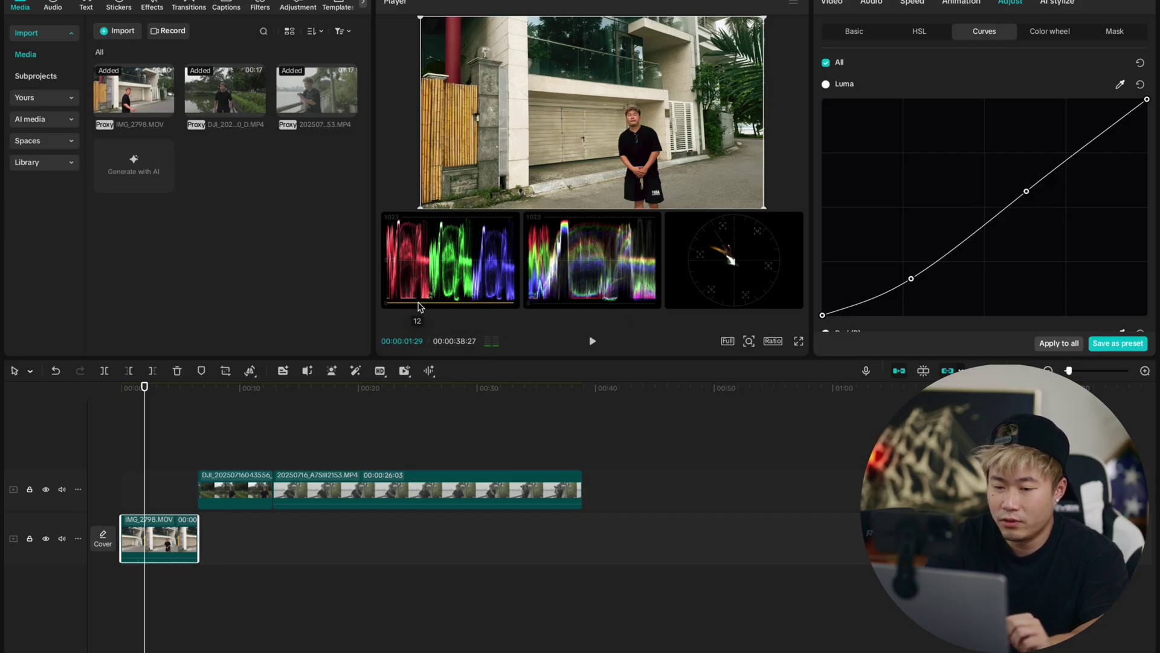
Set the Log Shadow wheel to about 0.13, -0.04, 0.03 and play back the first clip to review the grade
click(919, 31)
click(1058, 31)
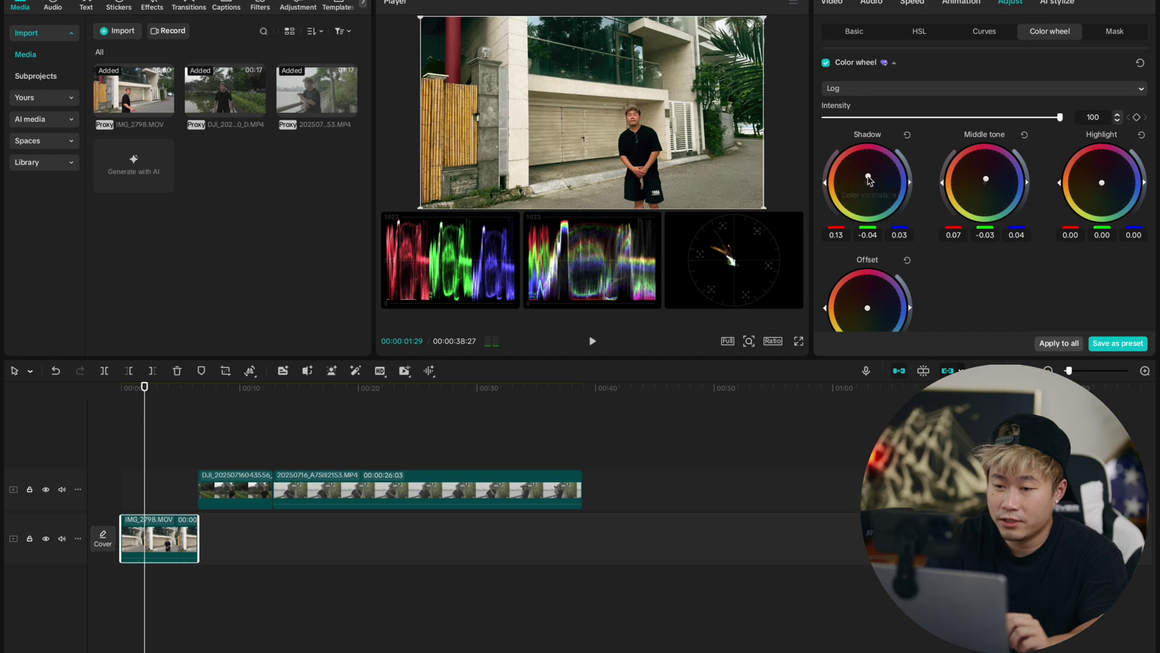
click(134, 452)
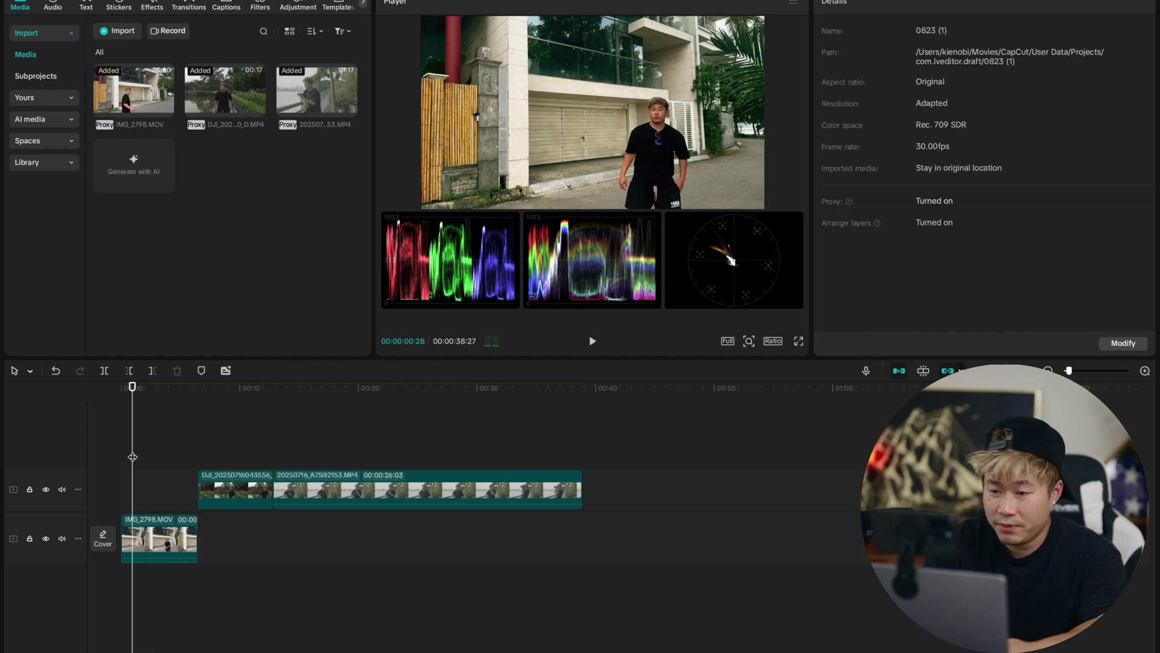
key(space)
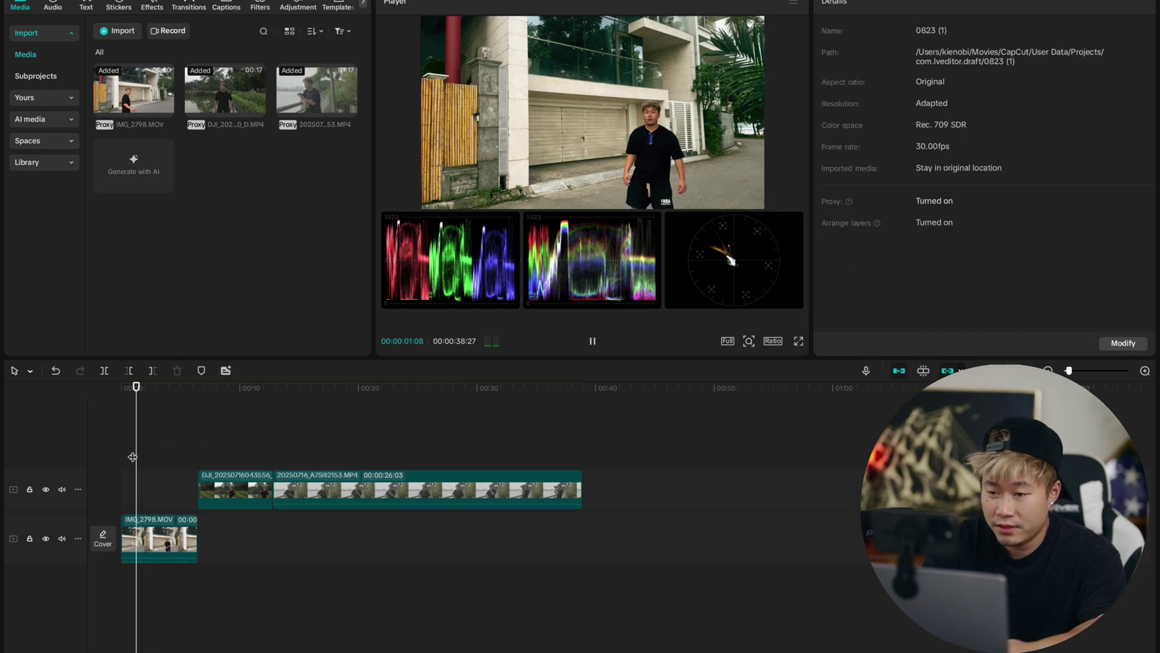
click(179, 540)
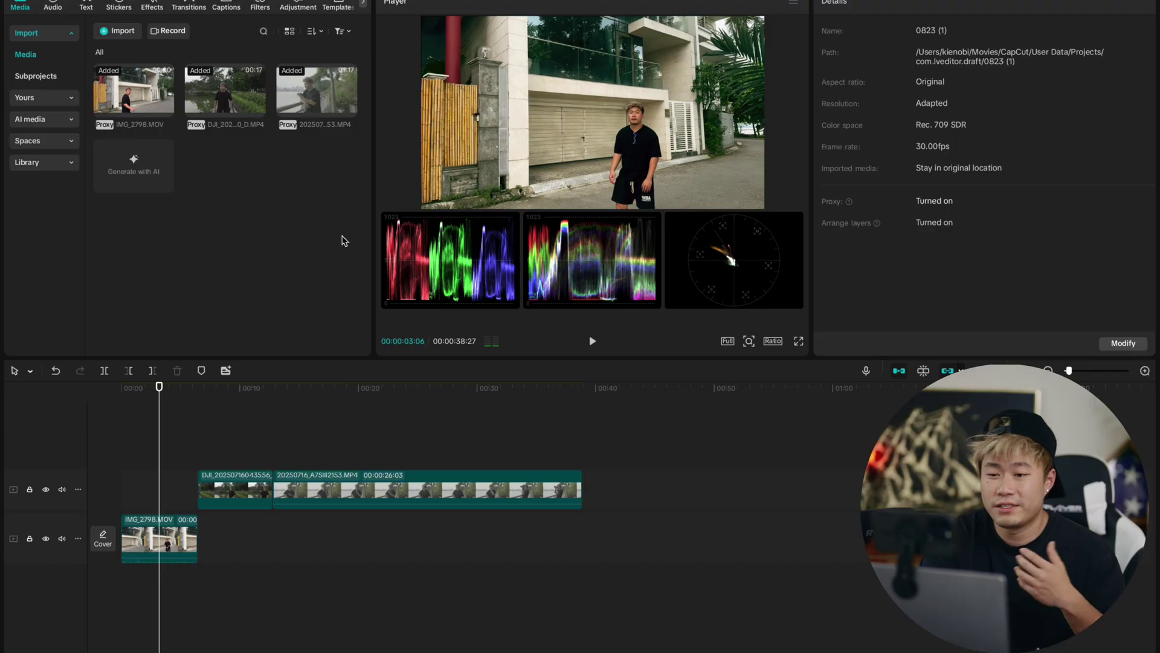
scroll(477, 200, up, 2)
scroll(478, 200, down, 3)
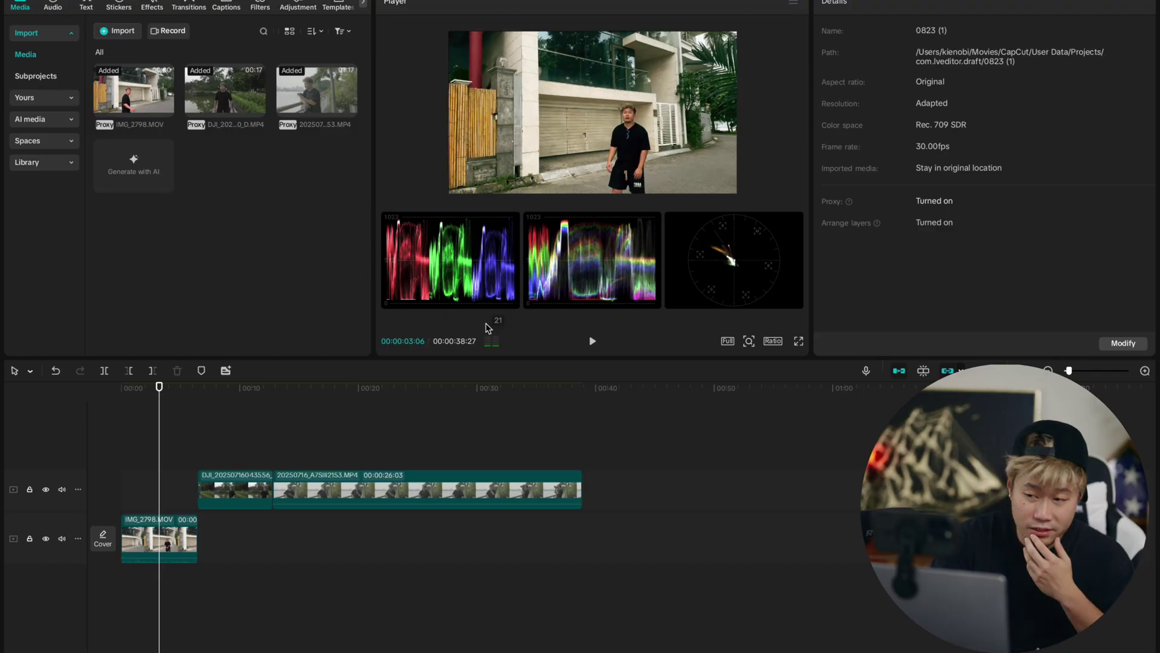
Apply the LUT DJI OSMO Pocket 3 D-Log M to Rec.709 V1.cube to the DJI lakeside clip
click(245, 504)
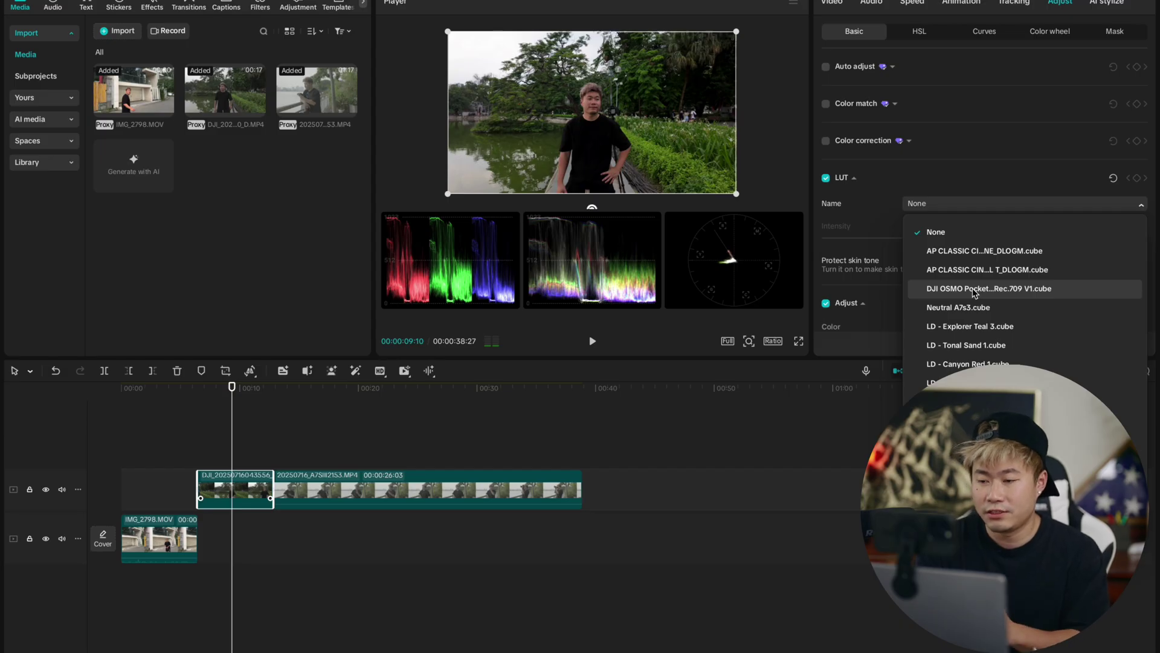
click(974, 289)
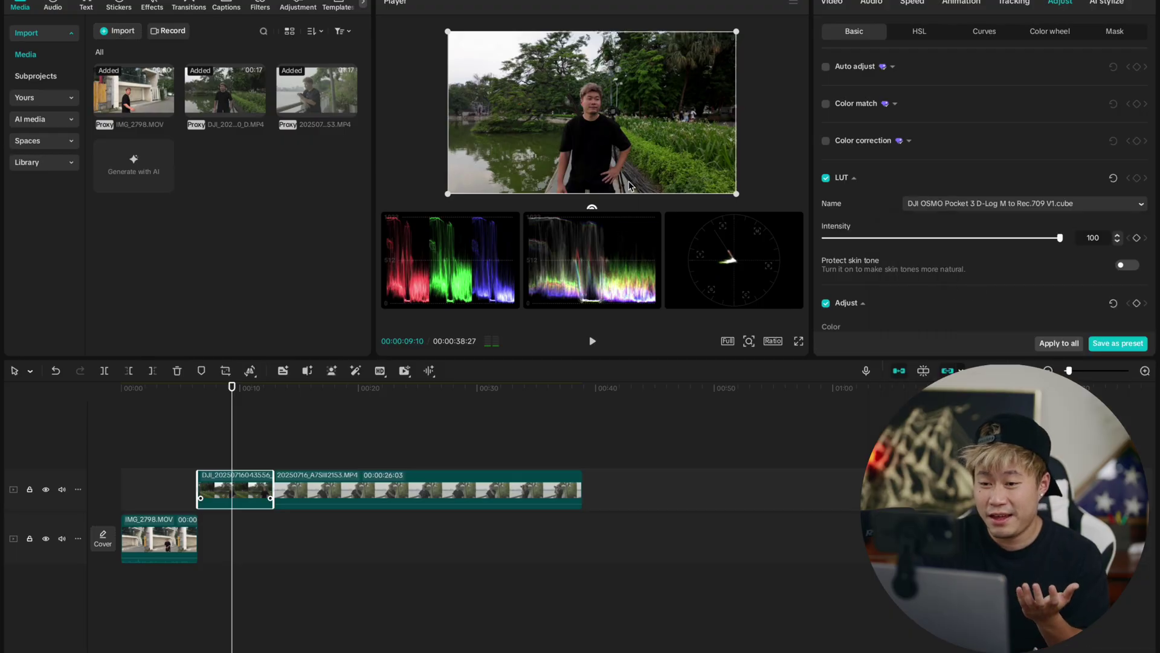
scroll(628, 184, up, 2)
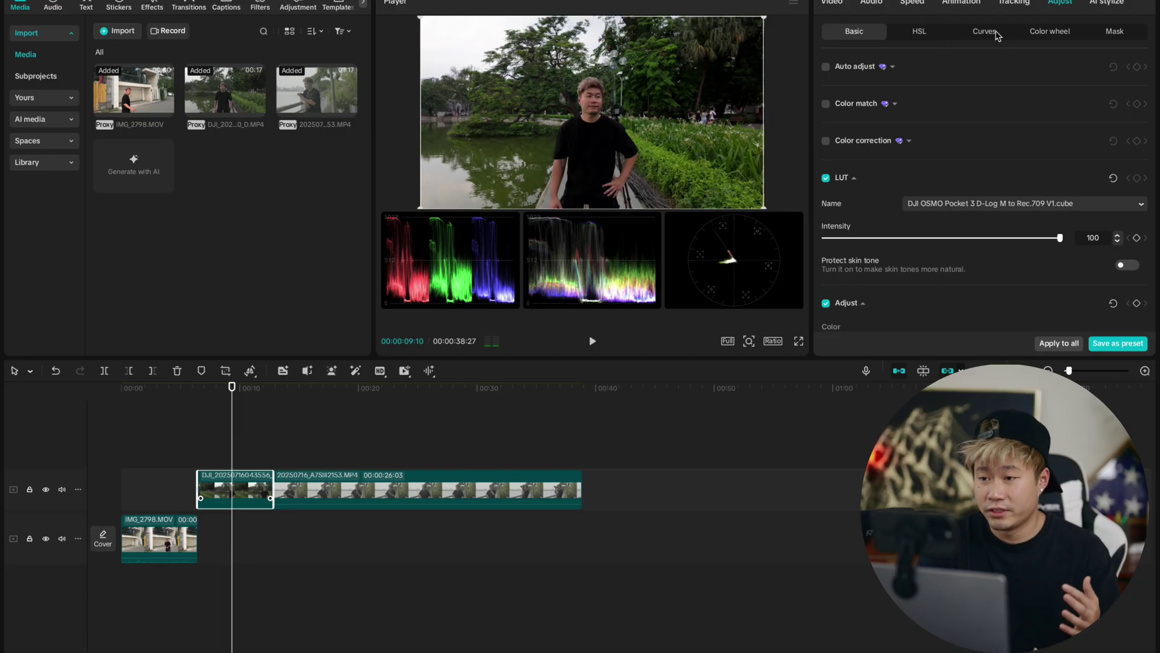
Switch the DJI clip's color wheels to Primary and set Shadows to about -0.05, 0.01, 0.04 and Middle grey to about 0.03, -0.01, -0.02
click(1039, 36)
click(912, 91)
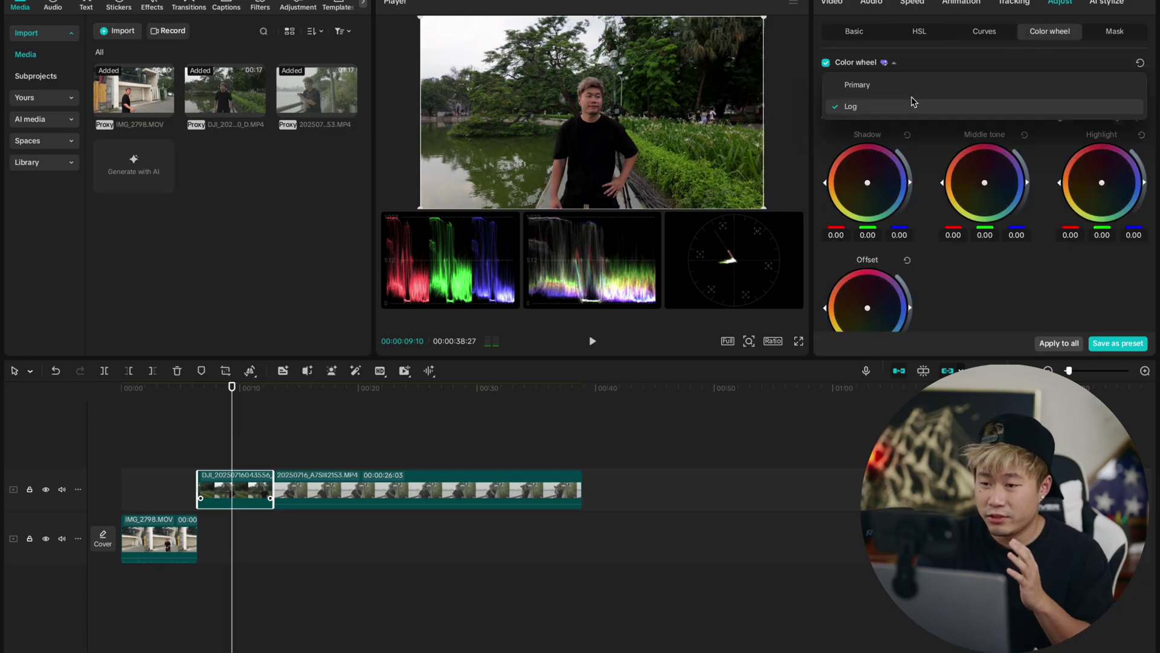
click(914, 99)
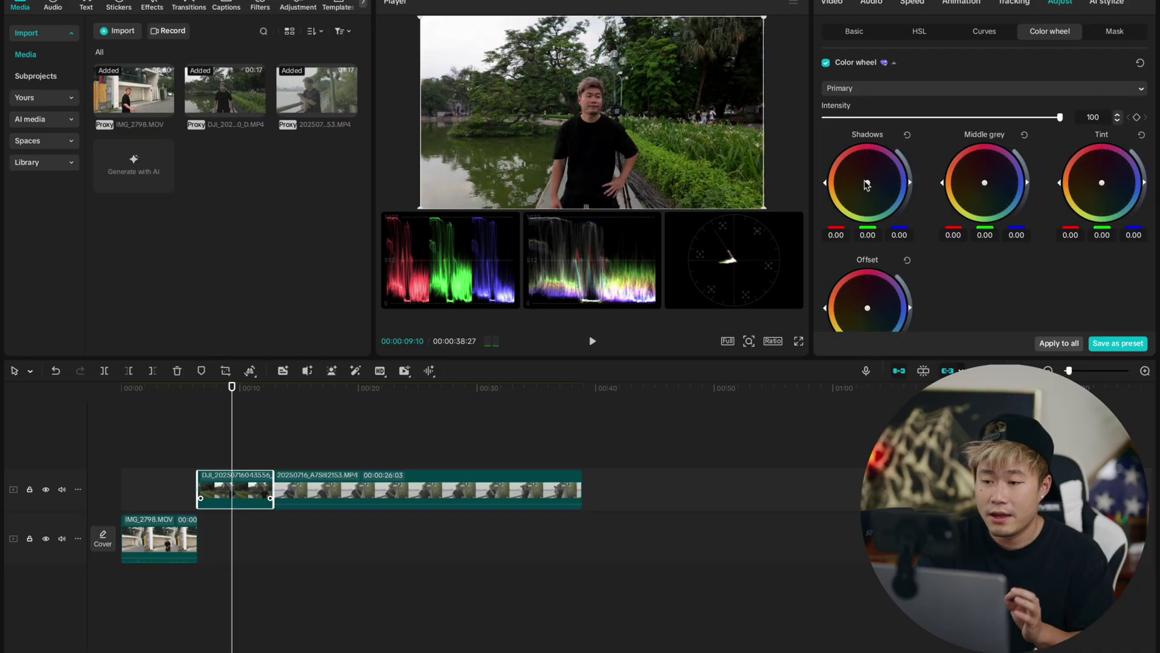
drag(867, 185, 869, 184)
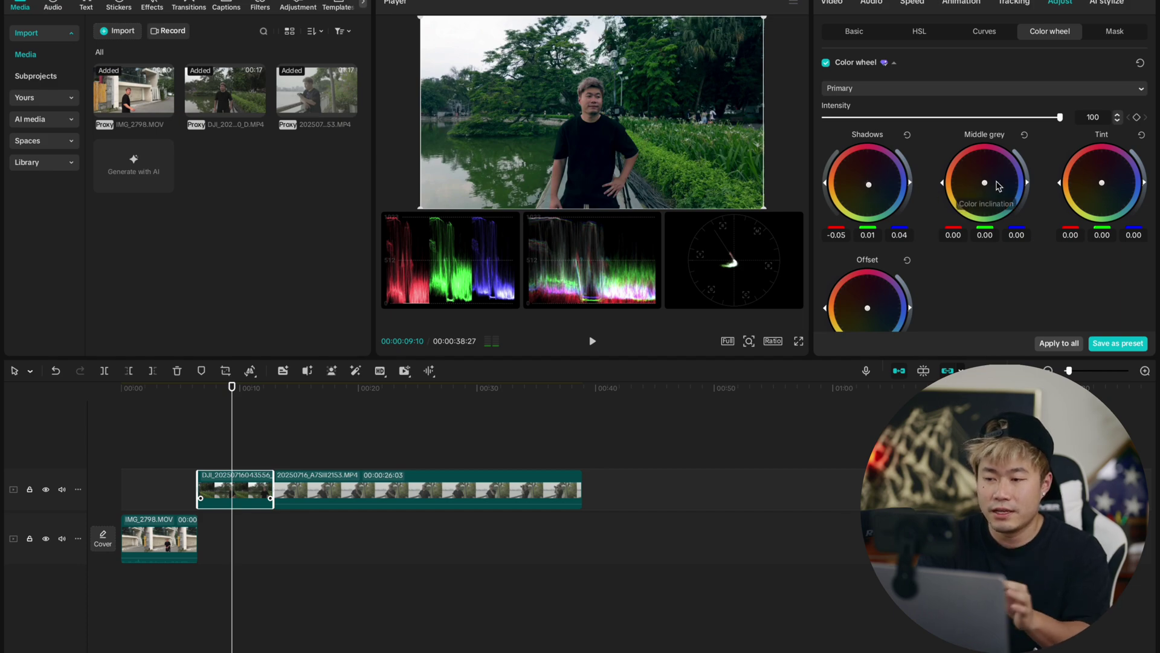
drag(984, 183, 984, 180)
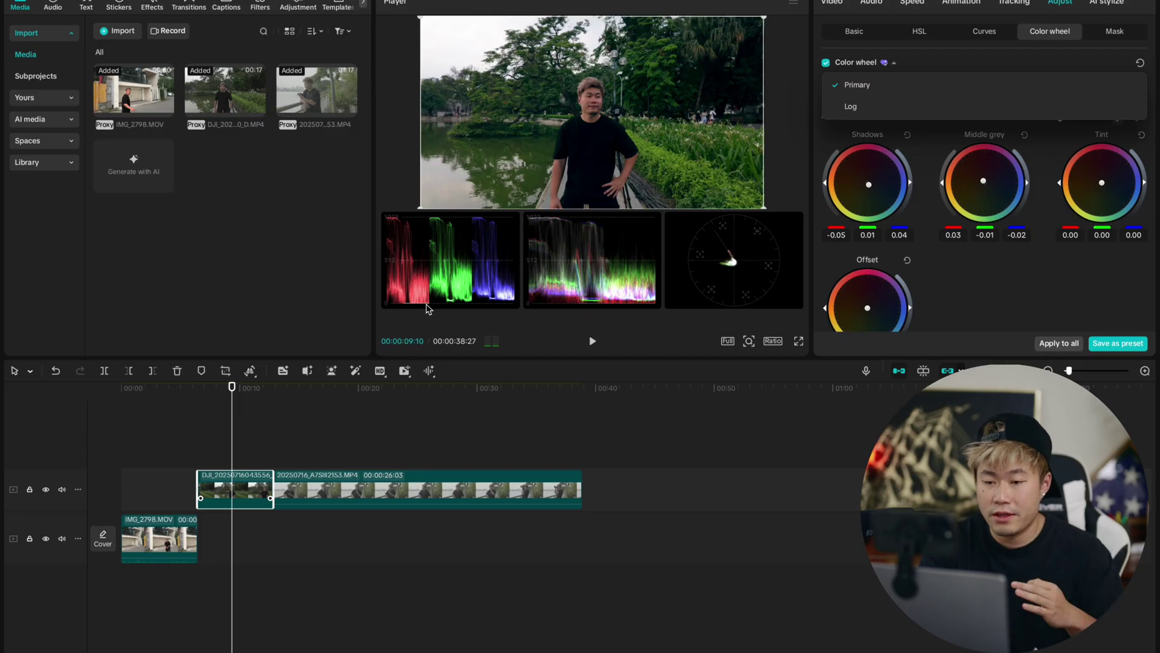
In Log mode, set Shadow to about 0.07, -0.01, -0.07, Middle tone to 0.02, -0.01, 0.00 and Highlight to -0.07, 0.02, 0.05
click(882, 107)
drag(871, 184, 864, 178)
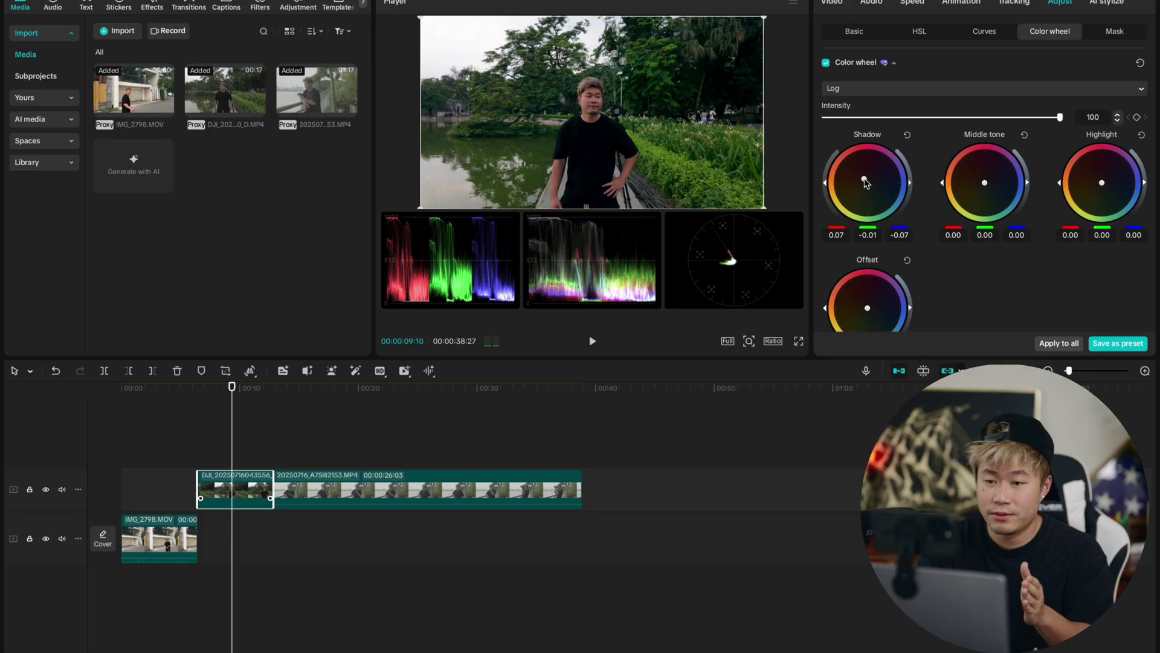
drag(985, 183, 983, 182)
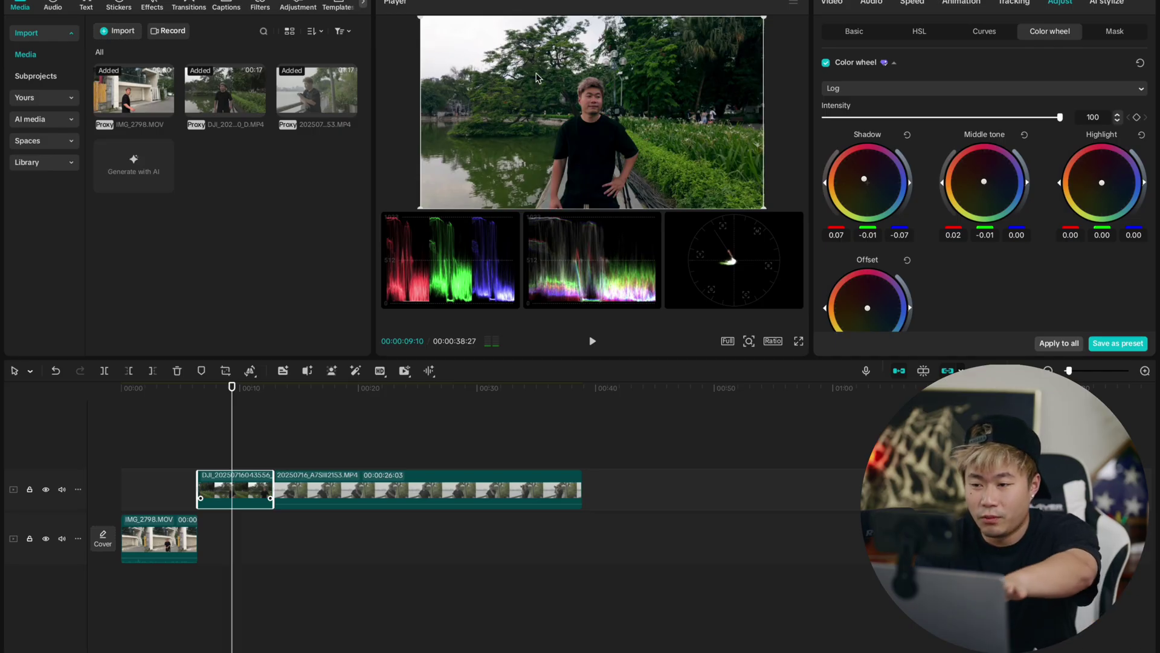
drag(1102, 182, 1104, 187)
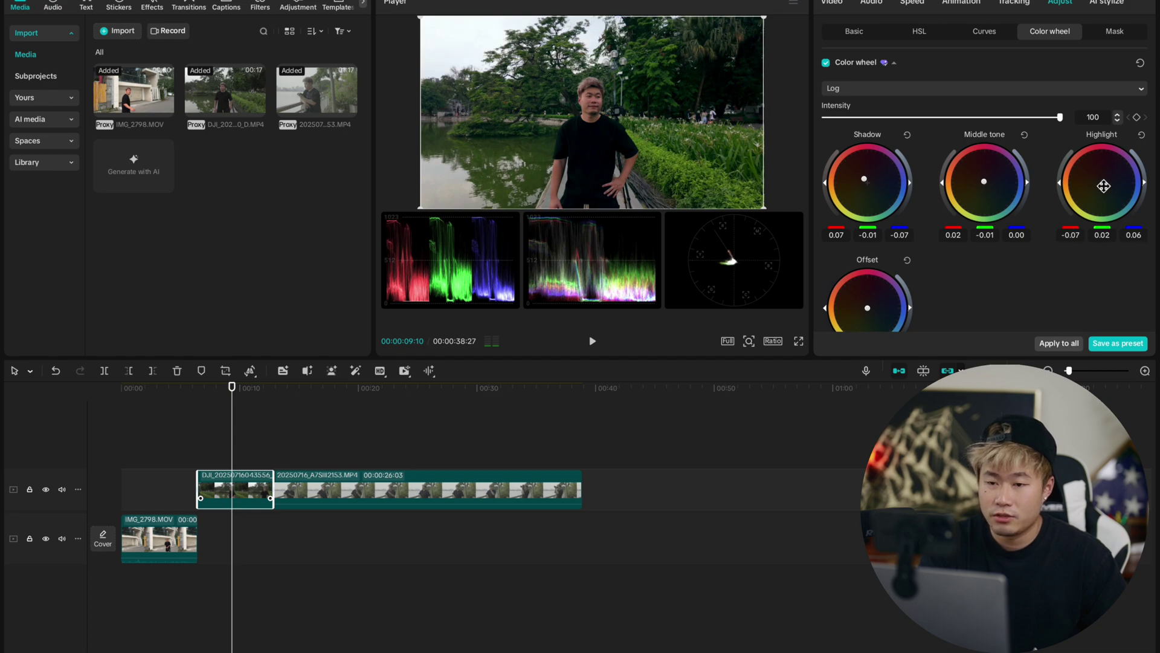
drag(1104, 186, 1104, 187)
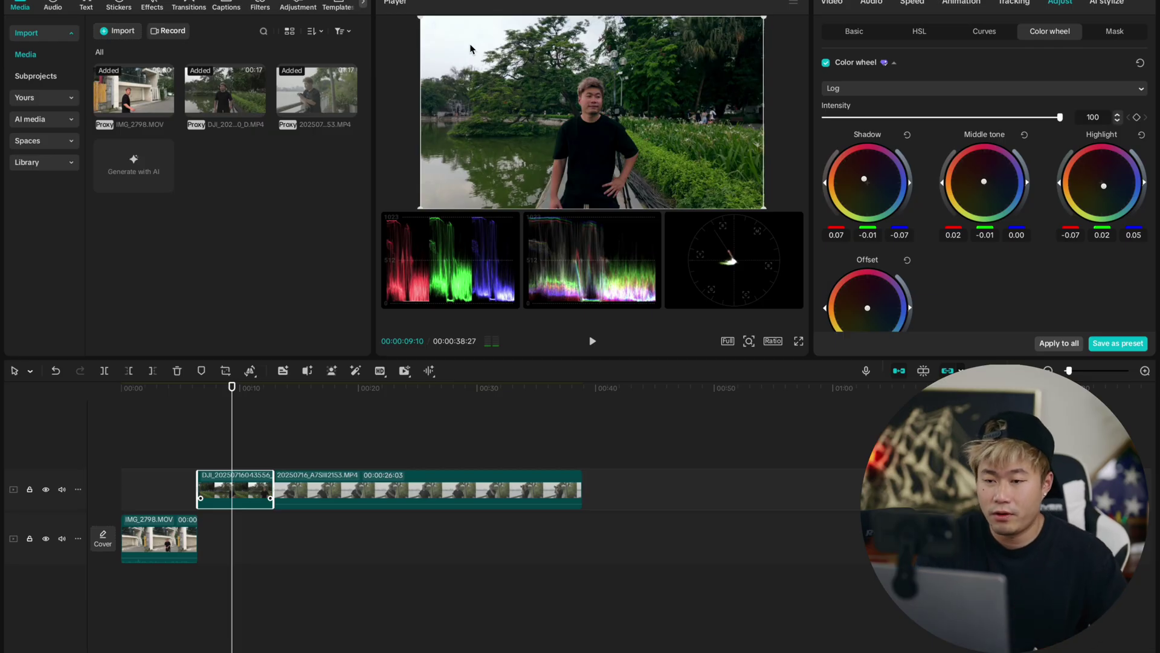
Set the green HSL Hue of the DJI lakeside clip to 33 and its Saturation to -23
click(240, 388)
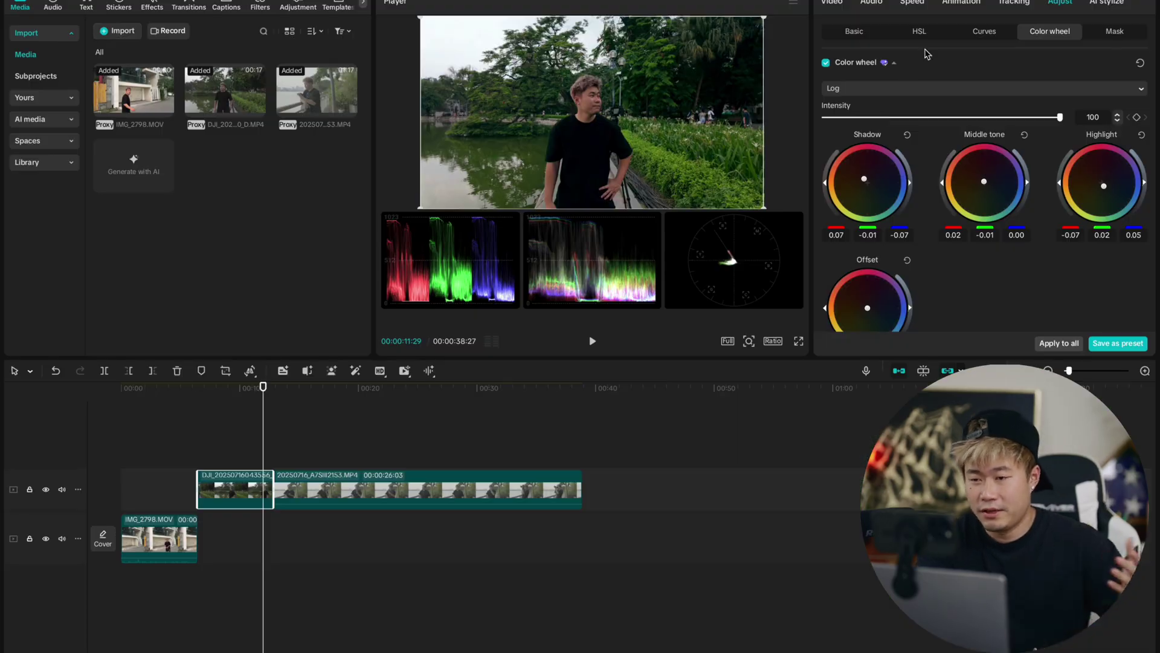
click(922, 33)
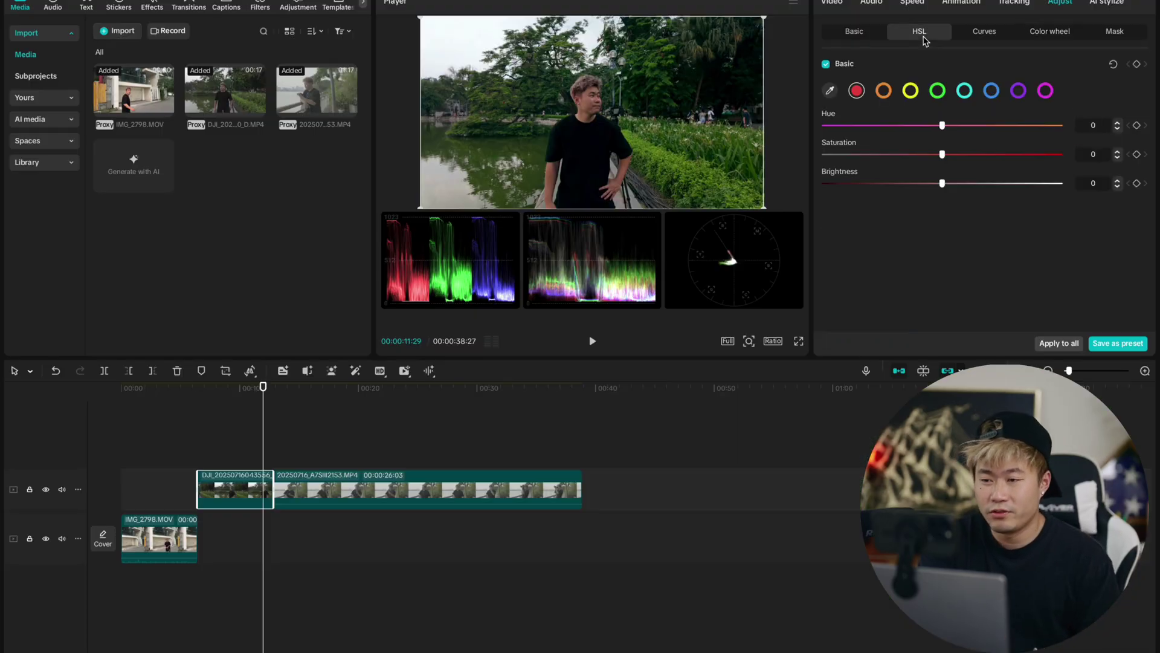
click(938, 91)
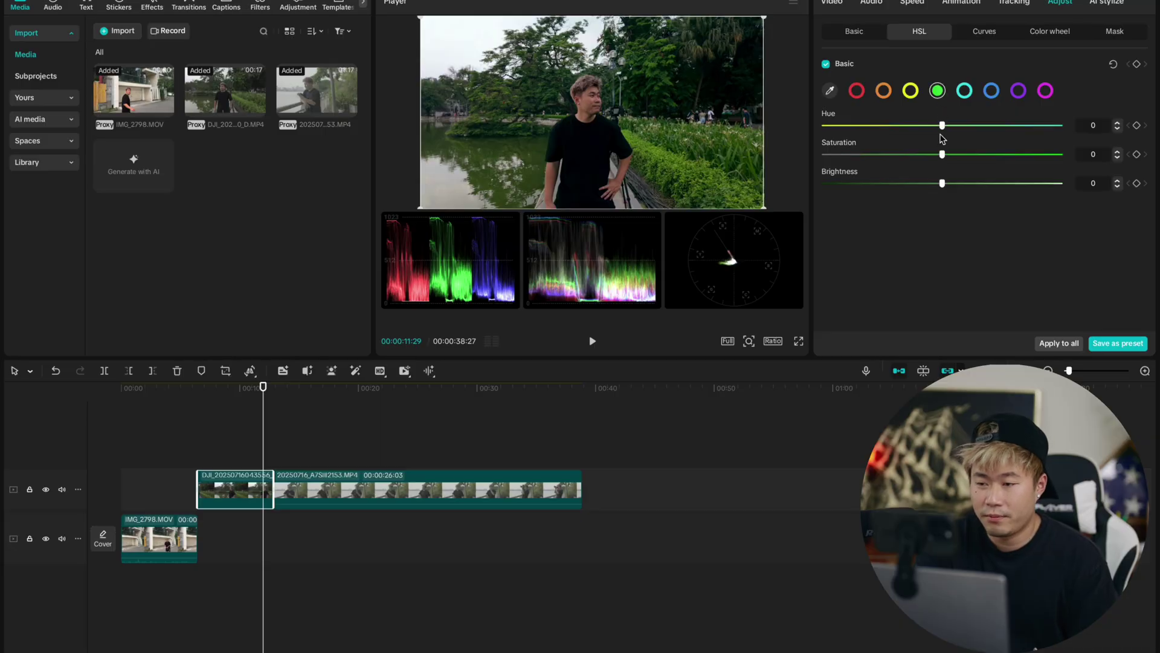
drag(942, 125, 915, 156)
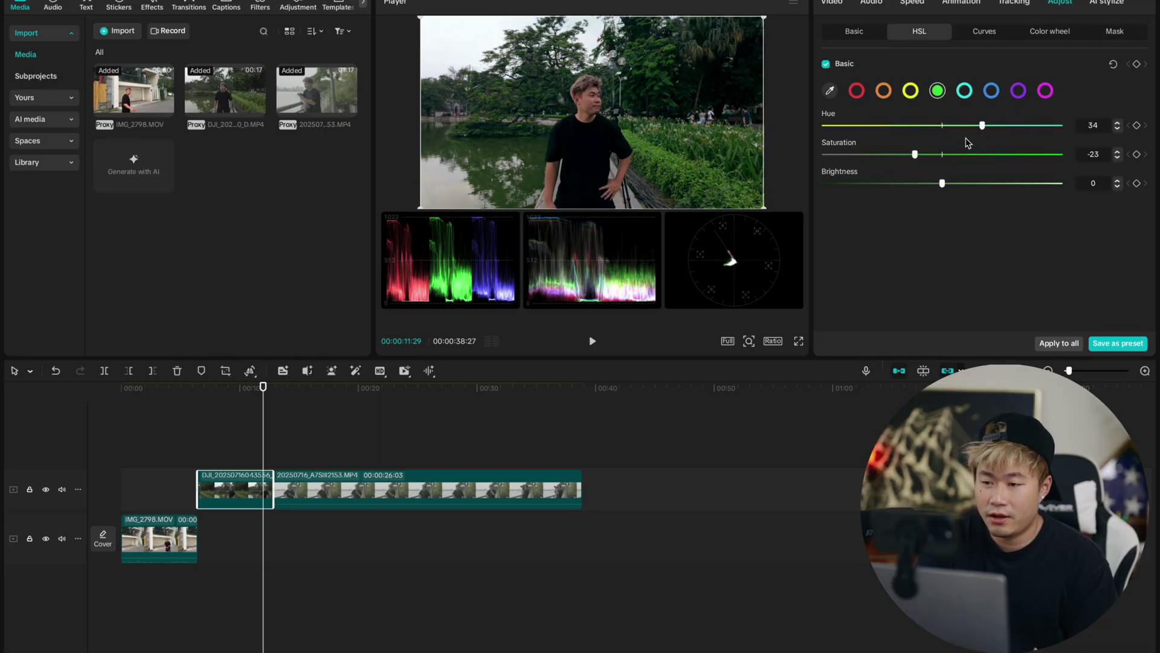
mouse_move(980, 129)
mouse_down()
mouse_move(1013, 125)
mouse_move(977, 124)
mouse_up()
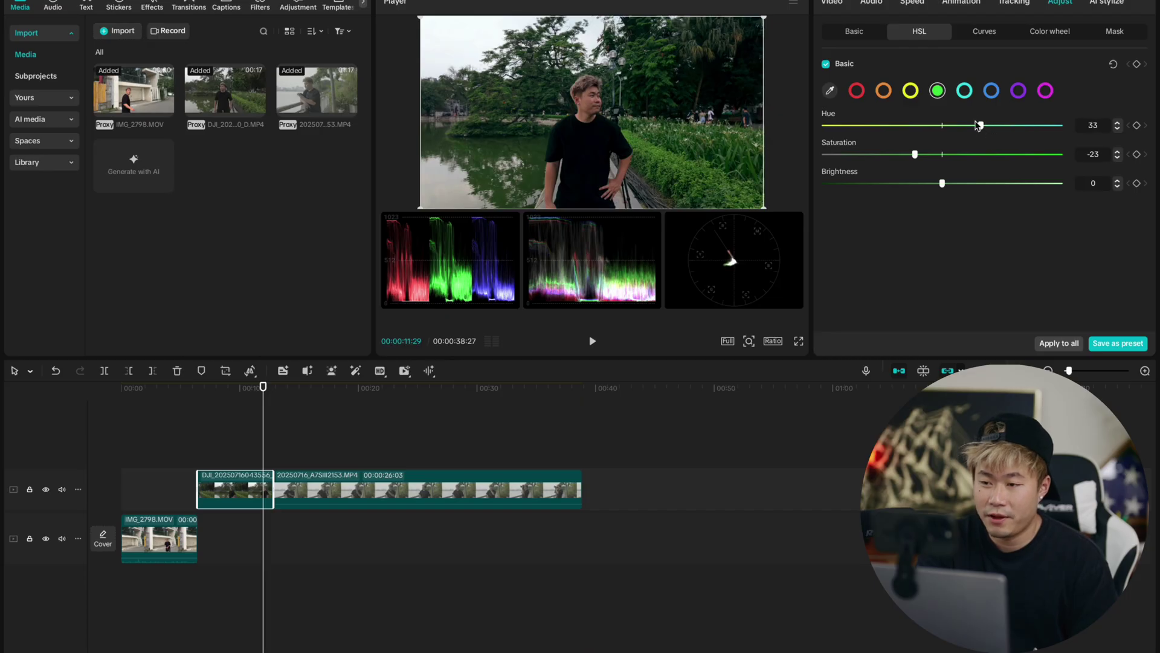
click(965, 92)
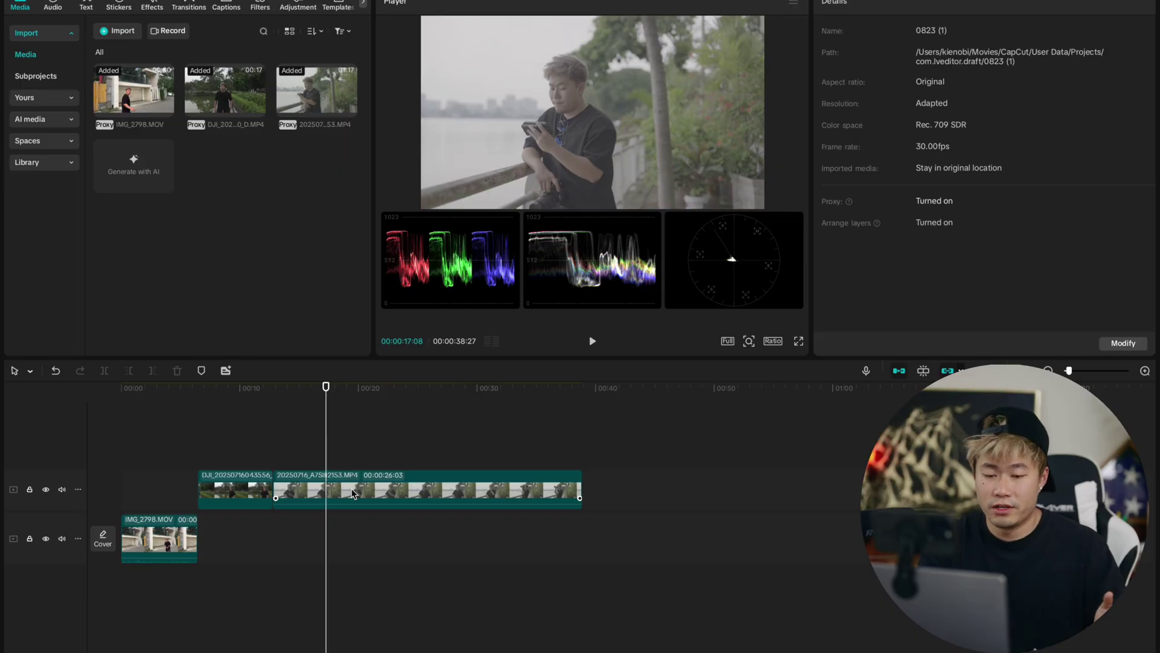
Apply the LUT Neutral A7s3.cube to the Sony clip 20250716_A7SIII2153.MP4 and check a few of its frames
click(385, 556)
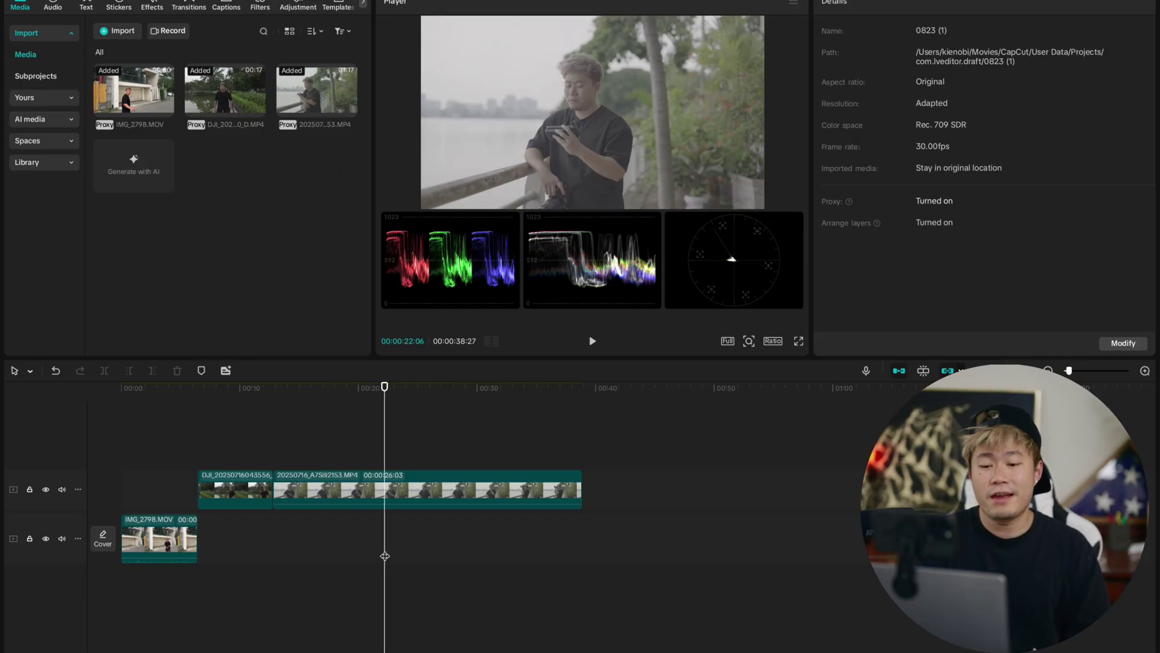
click(426, 506)
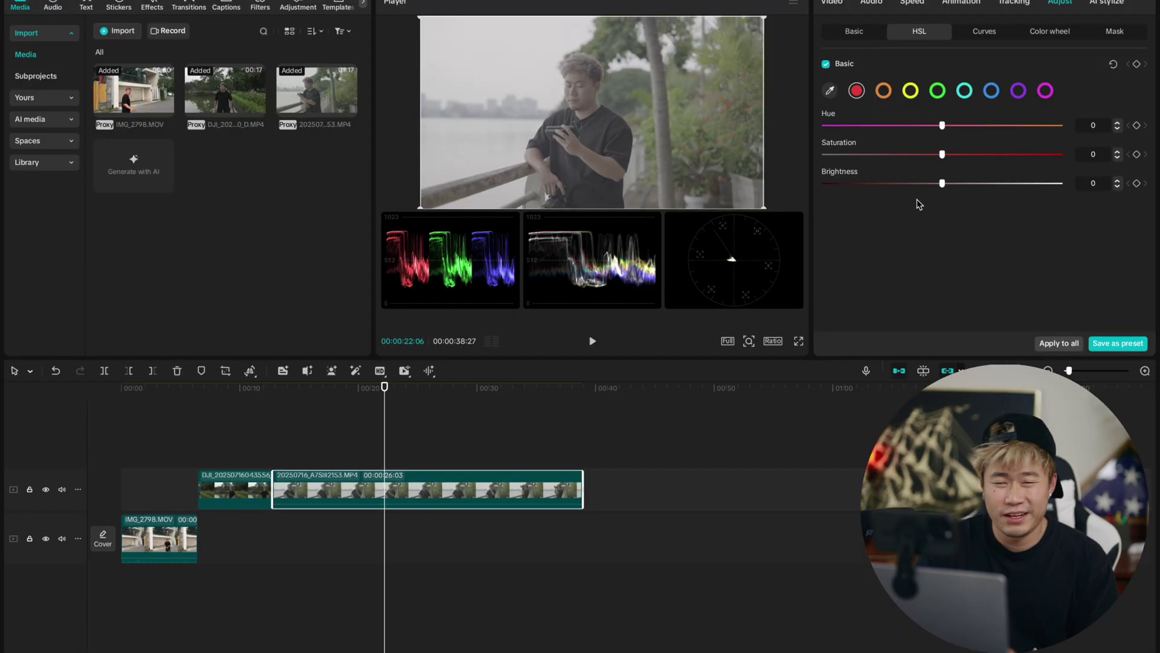
click(856, 33)
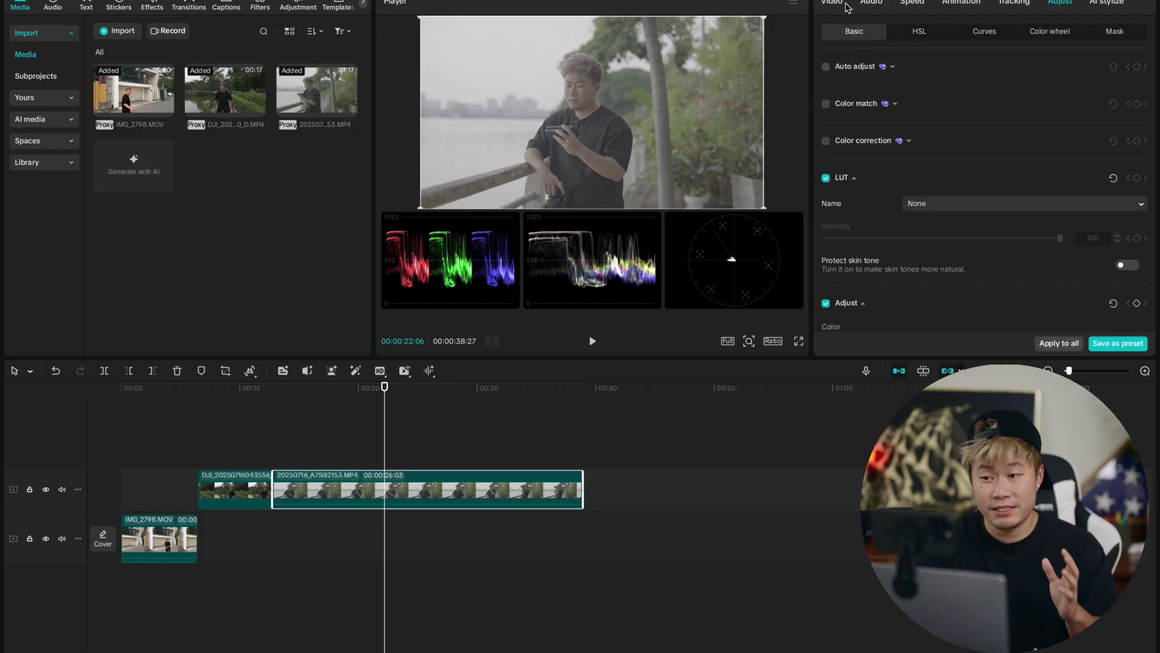
click(846, 4)
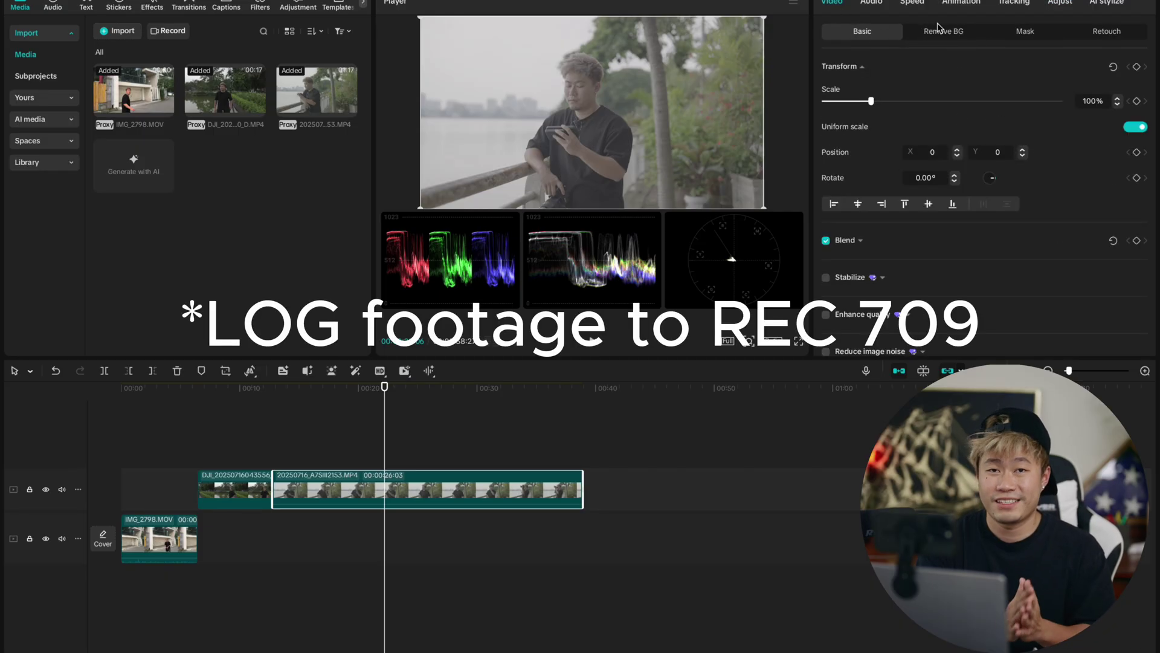
click(363, 431)
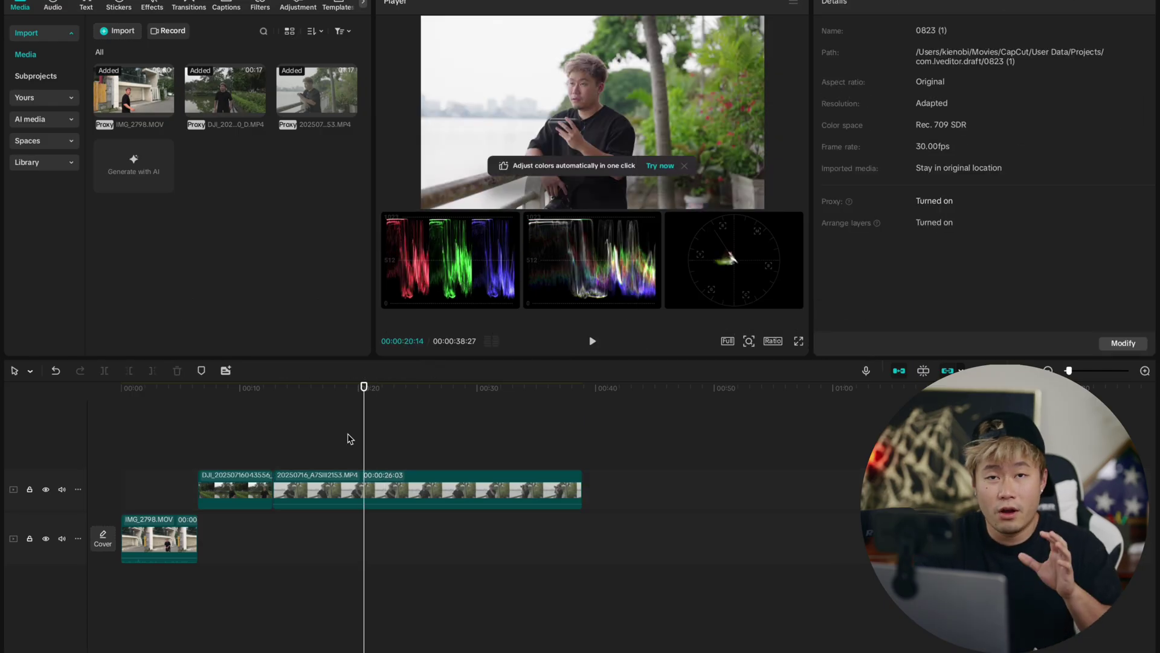
click(306, 431)
click(361, 431)
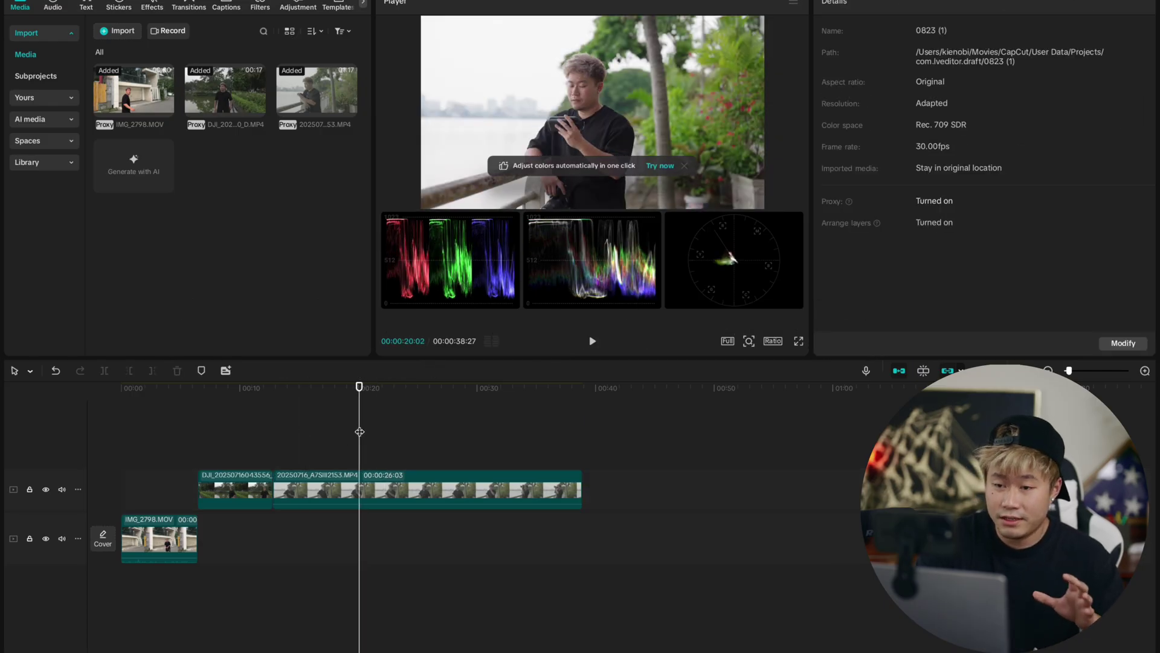
Lower the highlight end of the Sony clip's main brightness curve slightly
click(360, 499)
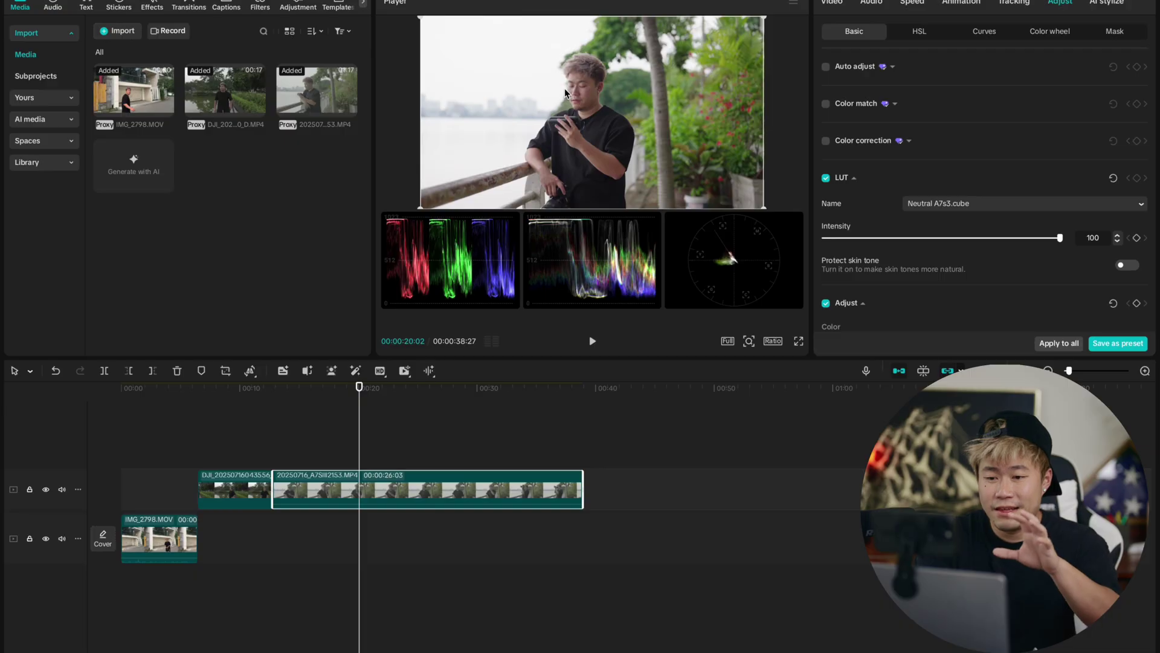
click(994, 35)
drag(1152, 98, 1147, 104)
Switch the Sony clip's color wheels to Primary, set Shadows to about -0.03, 0.01, 0.00 and nudge Middle grey slightly towards the warm side
click(1049, 31)
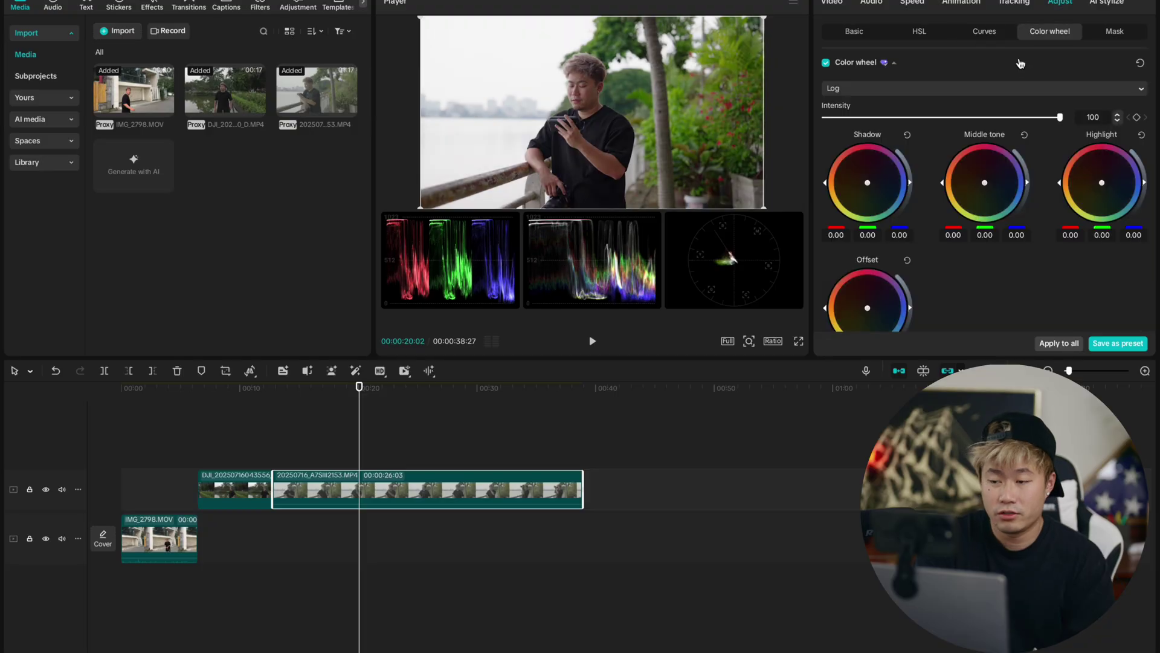
click(908, 90)
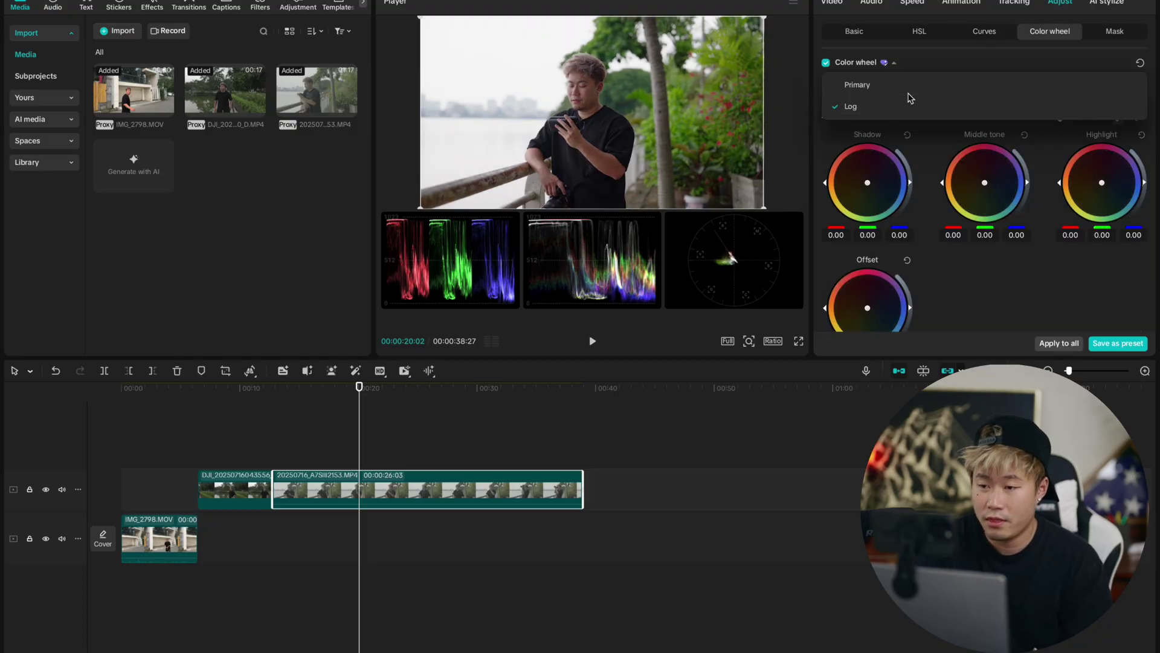
click(909, 101)
drag(869, 187, 867, 184)
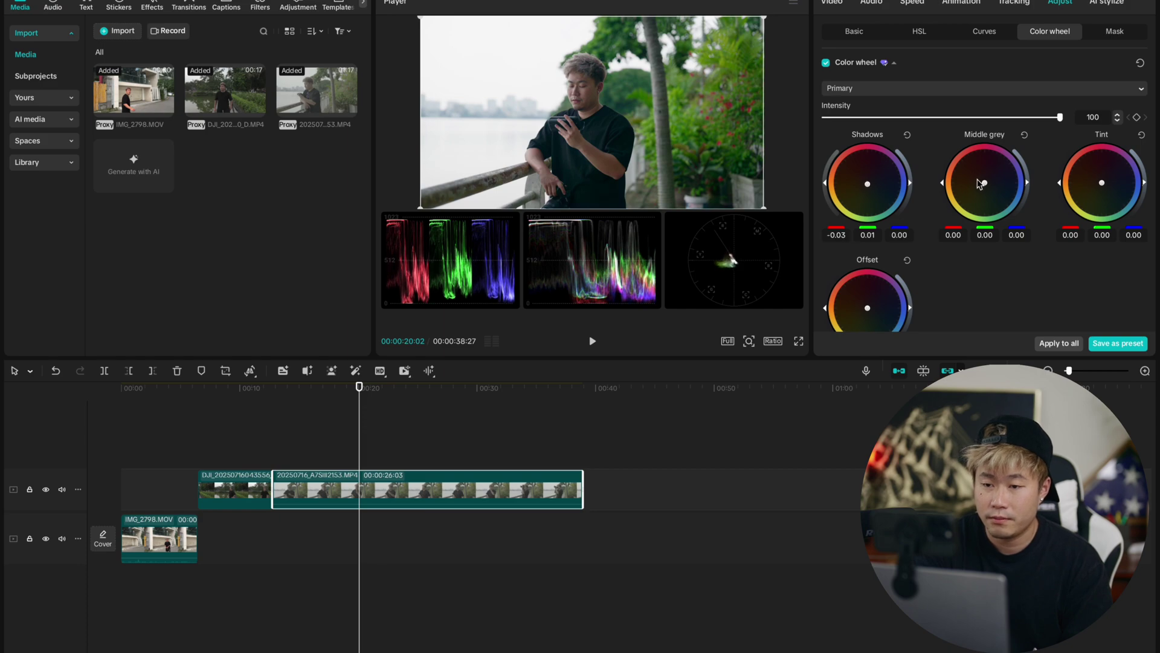
drag(985, 182, 983, 182)
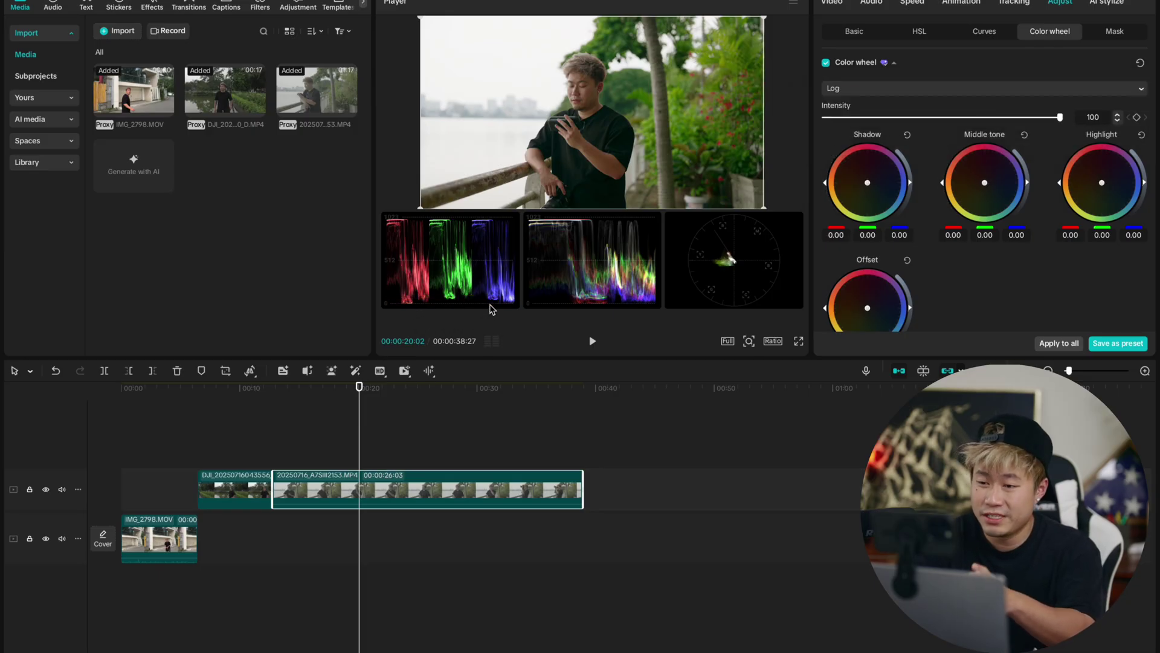
Set the Sony clip's Log Shadow wheel to about 0.12, -0.05, 0.14 and move the main curve's black point slightly inward to deepen the blacks
drag(866, 181, 870, 174)
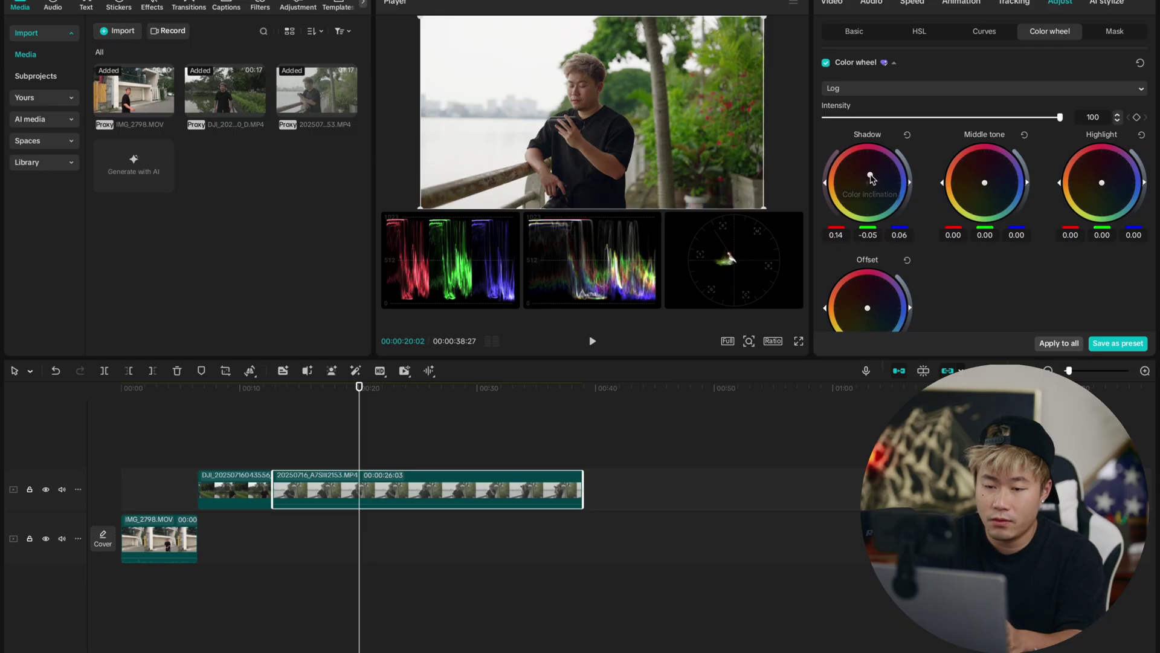
click(984, 31)
mouse_move(822, 315)
mouse_down()
mouse_move(857, 320)
mouse_move(844, 314)
mouse_up()
scroll(967, 248, down, 3)
drag(842, 207, 837, 208)
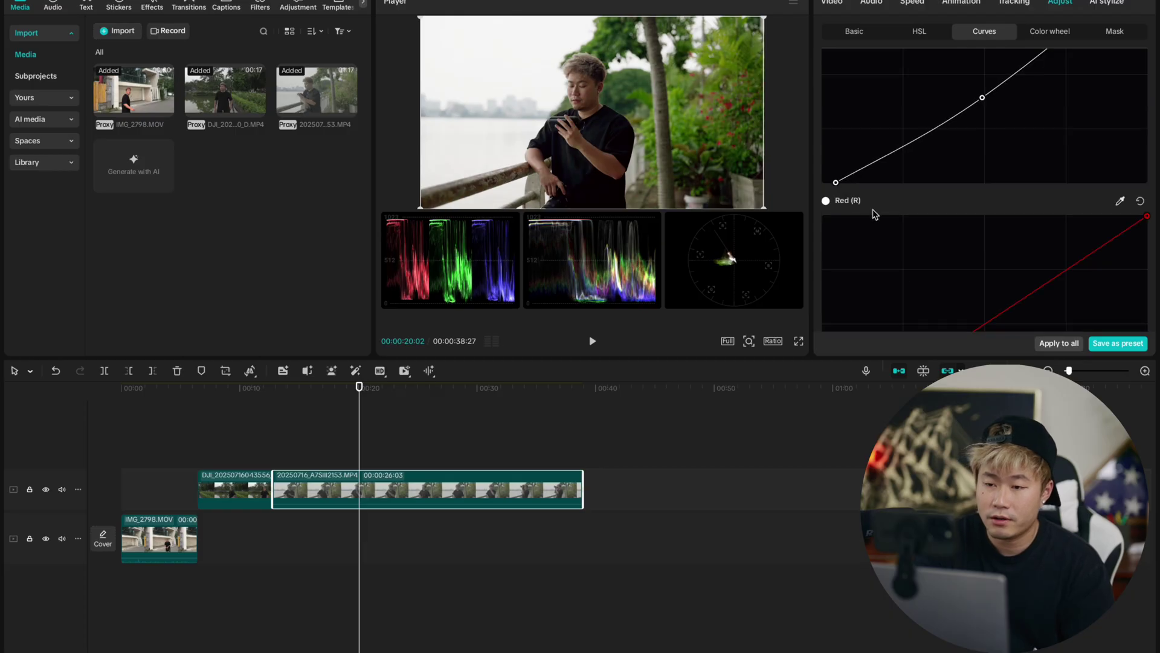
scroll(874, 214, up, 3)
Set the Sony clip's Log Middle tone wheel to about -0.11, 0.02, 0.14
click(1050, 31)
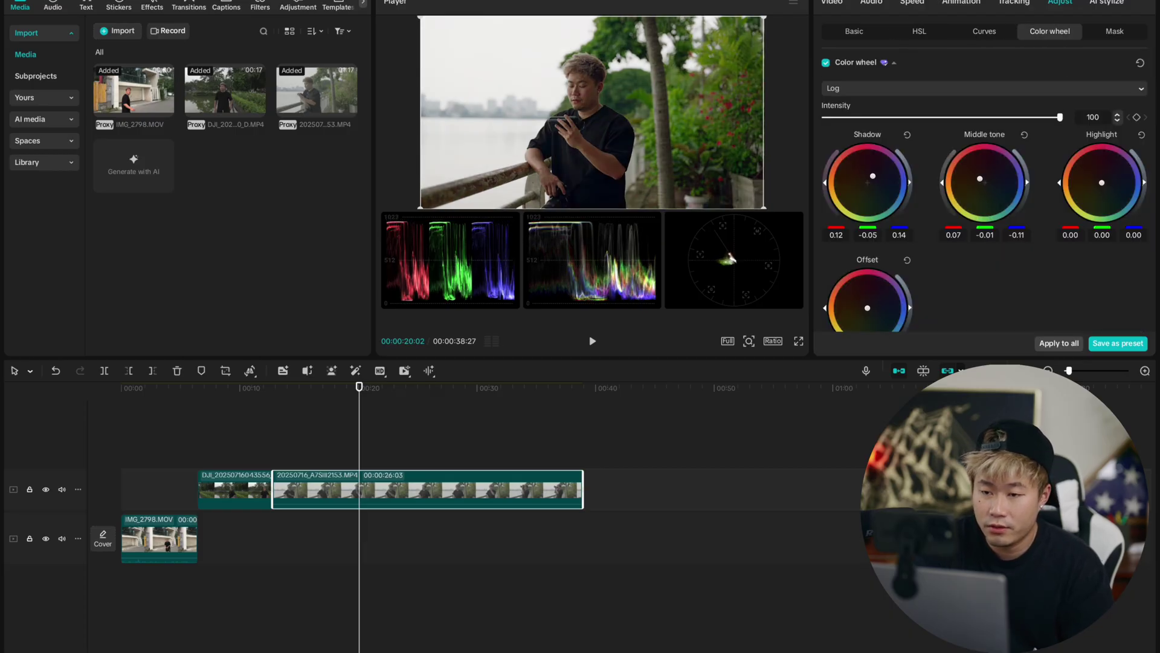
drag(979, 179, 990, 188)
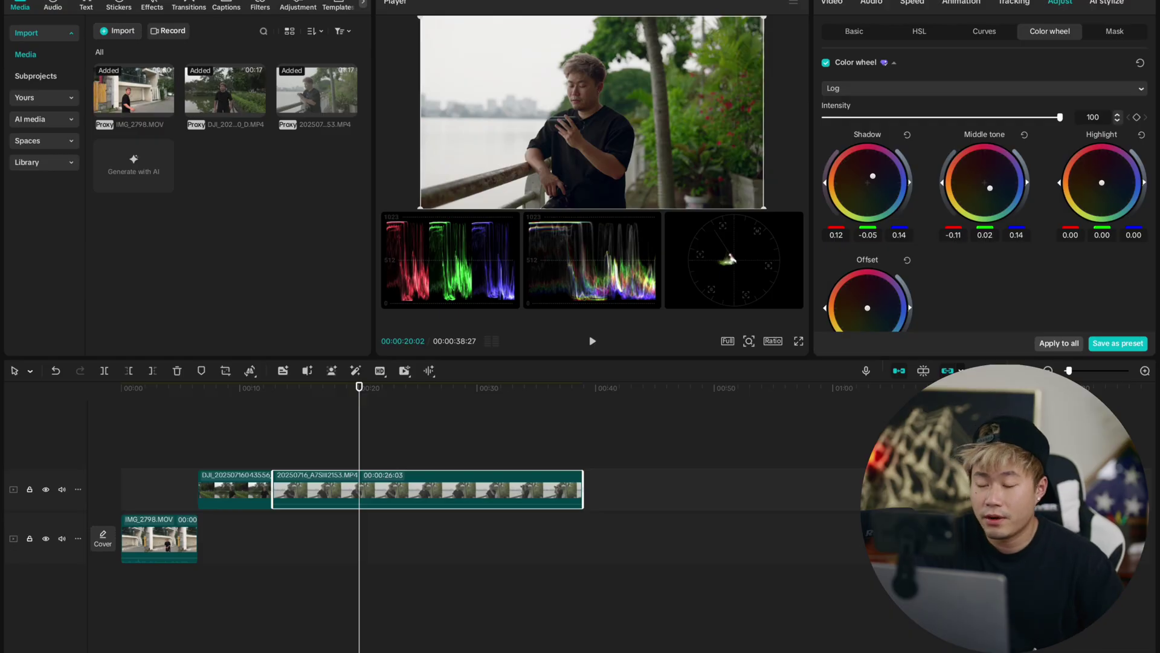
Try the green Hue in the Sony clip's HSL settings and raise the orange Saturation to about 9
click(920, 33)
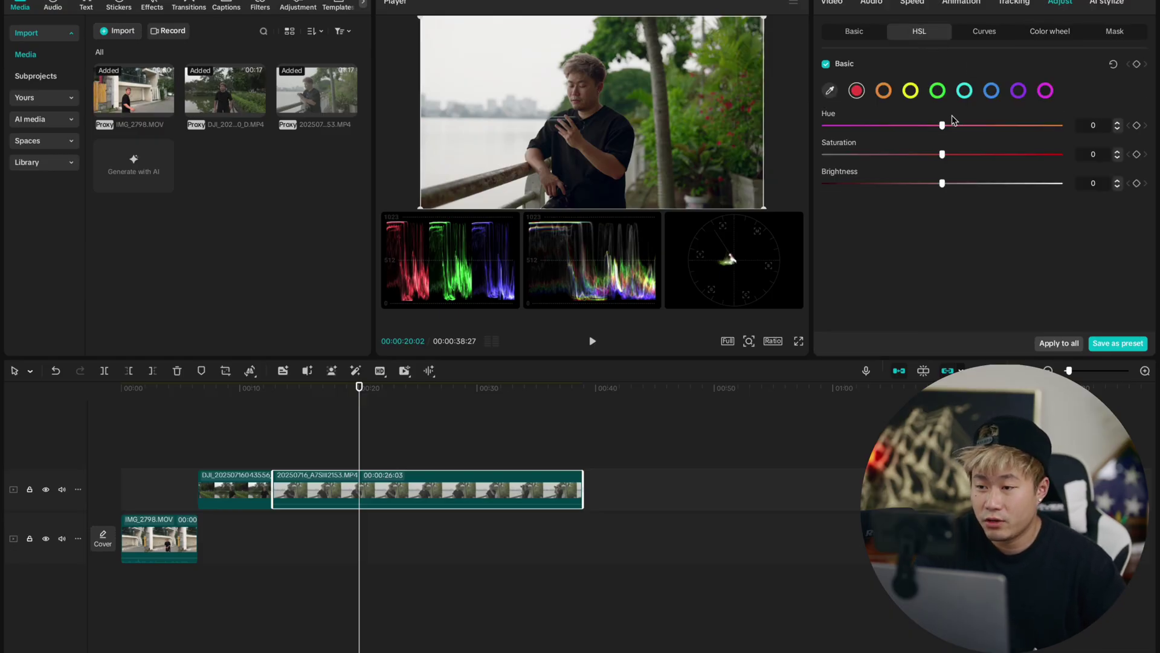
click(937, 92)
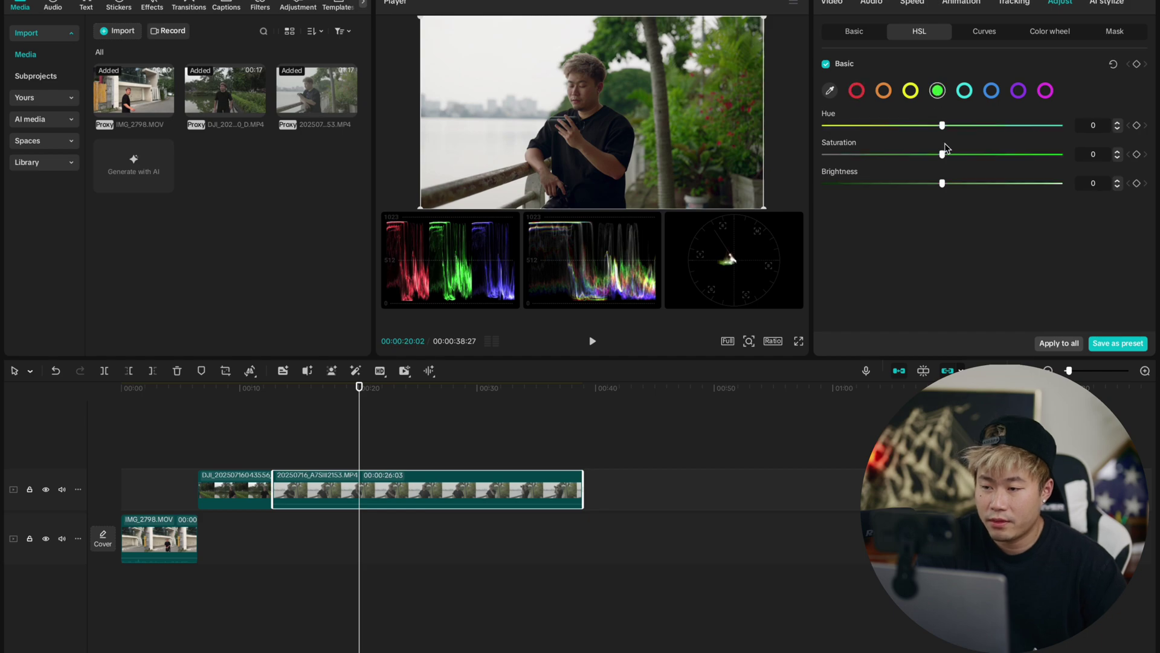
mouse_move(944, 125)
mouse_down()
mouse_move(979, 125)
mouse_move(943, 127)
mouse_up()
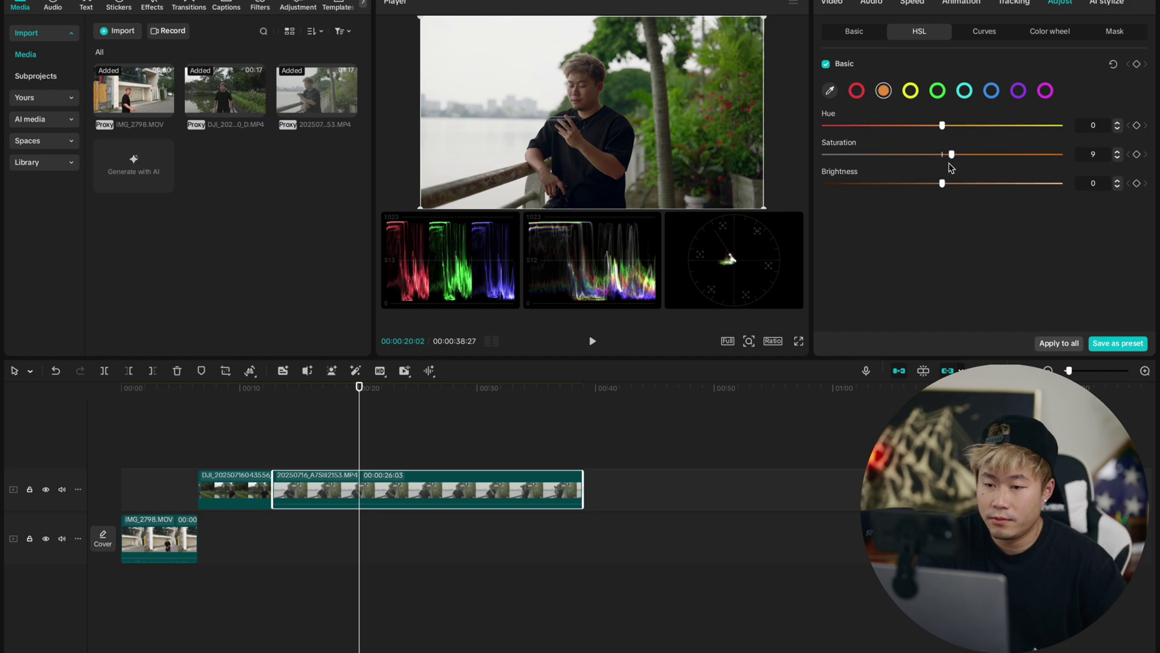
Play back the Sony clip from near its start to review the finished grade
click(296, 452)
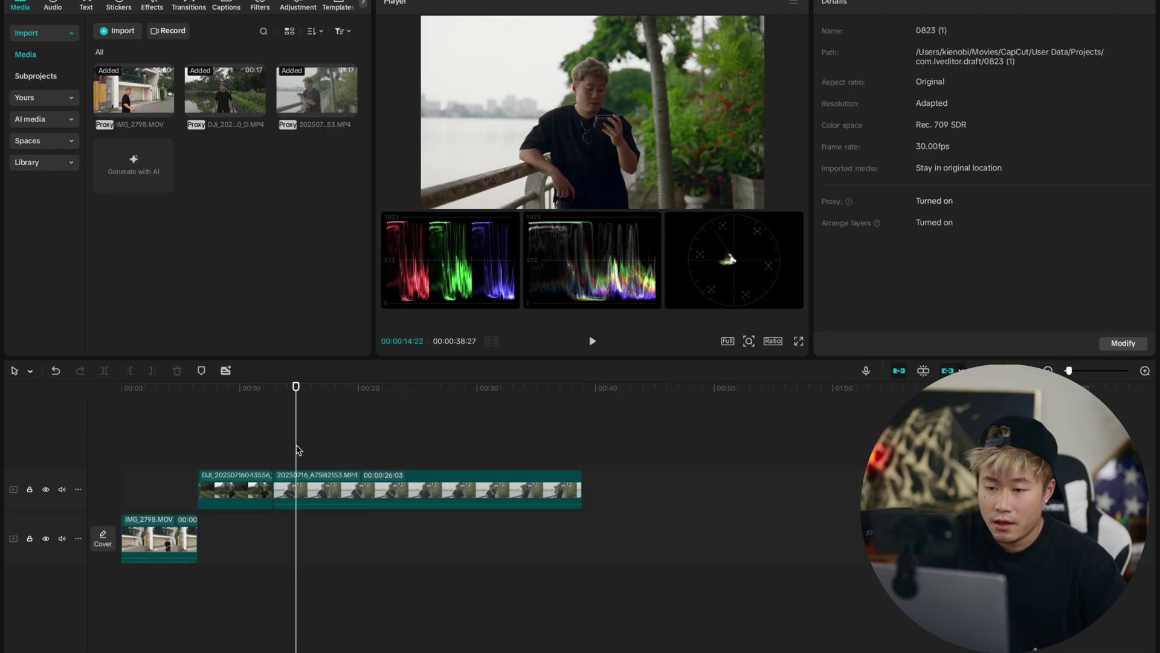
key(space)
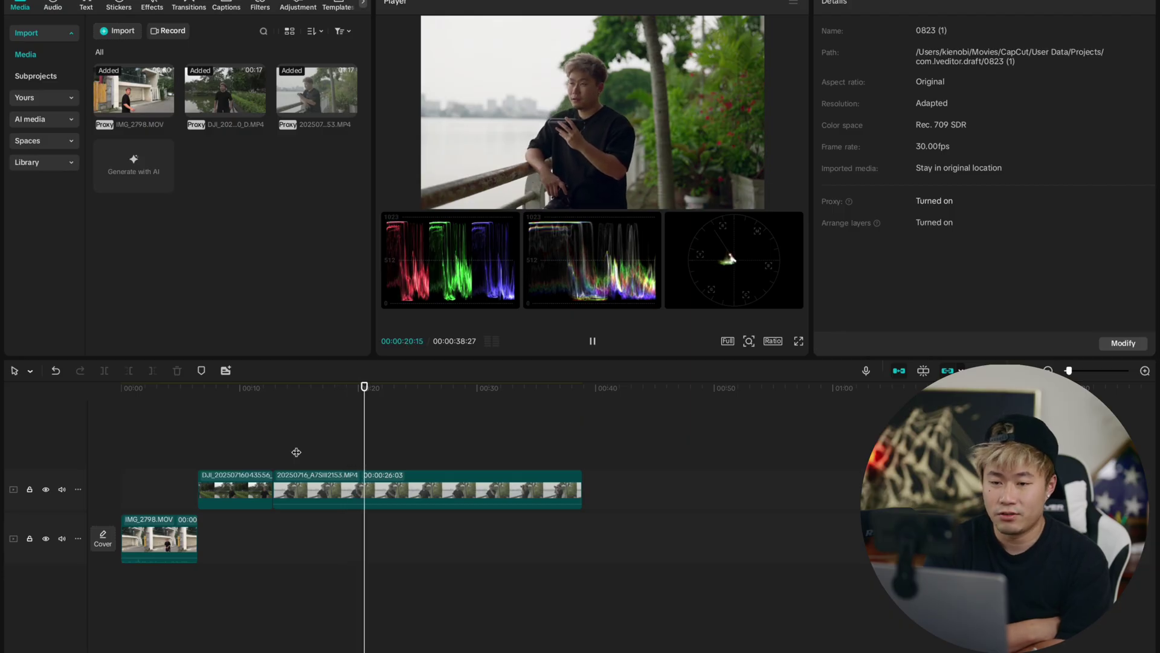
key(space)
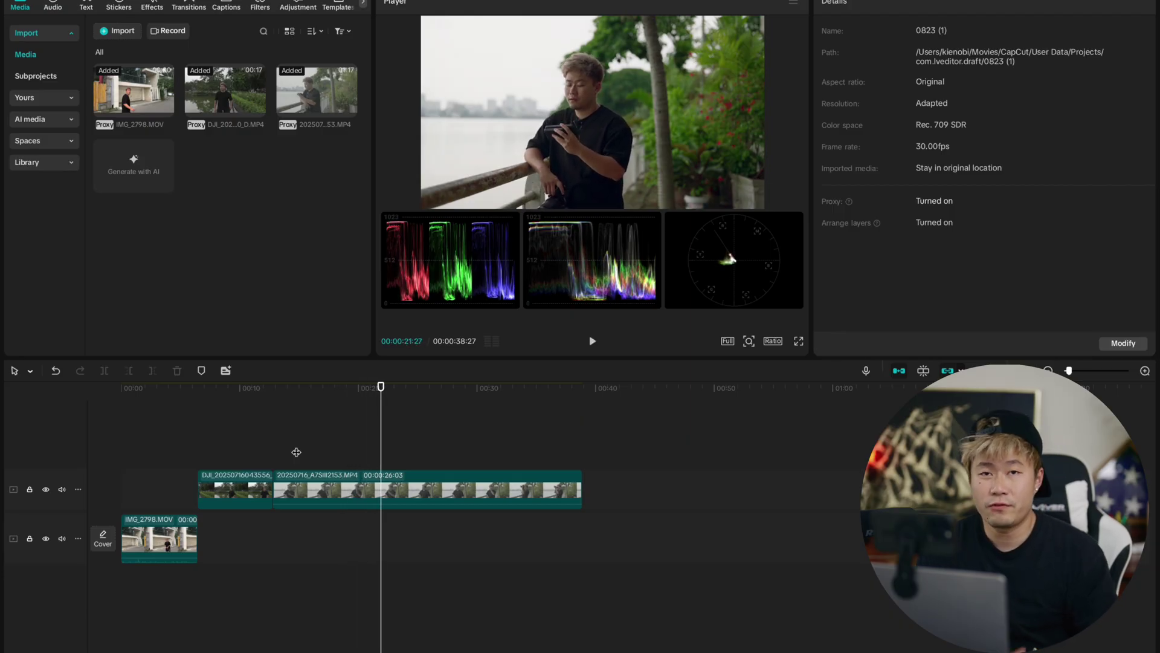